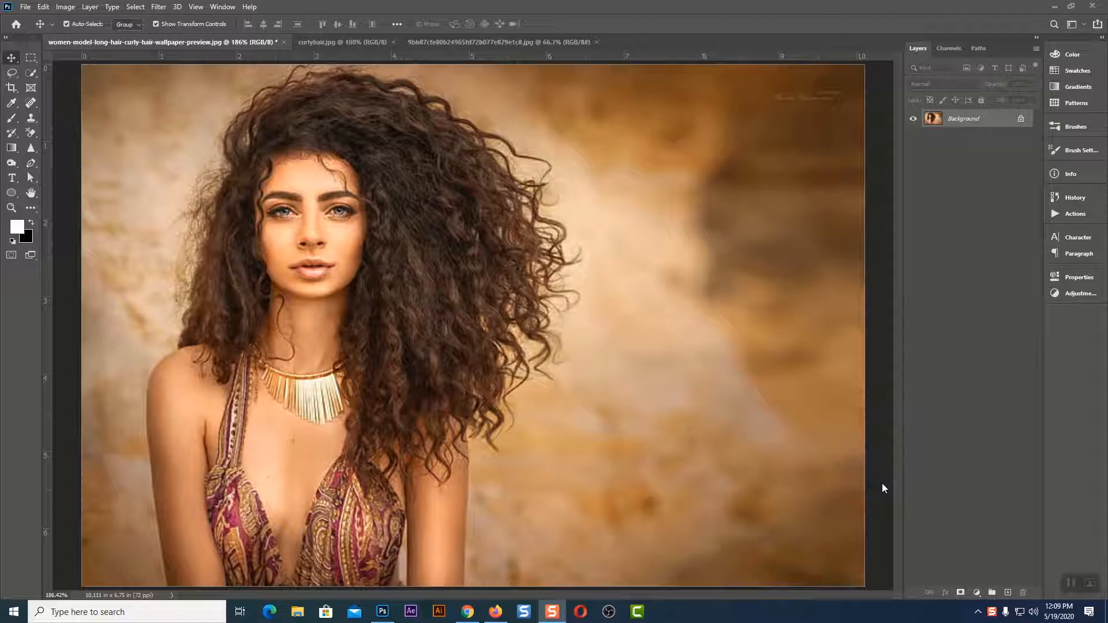
Duplicate the Background layer of the women-model-long-hair-curly-hair photo
{"action": "left_click", "coordinate": [718, 372]}
{"action": "key", "text": "ctrl+1"}
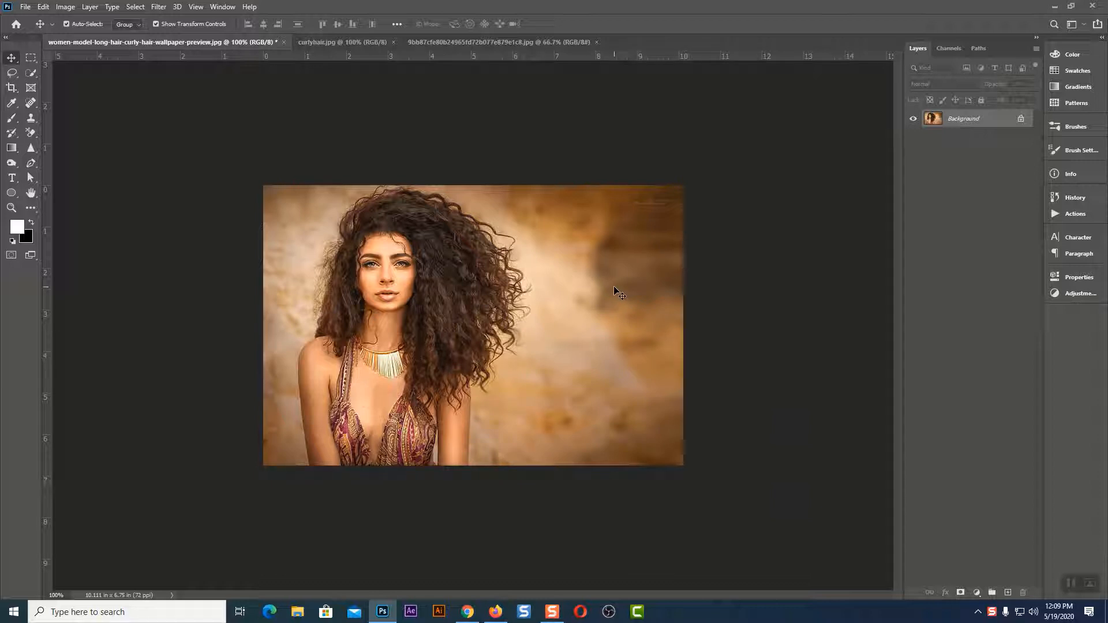
{"action": "left_click", "coordinate": [339, 40]}
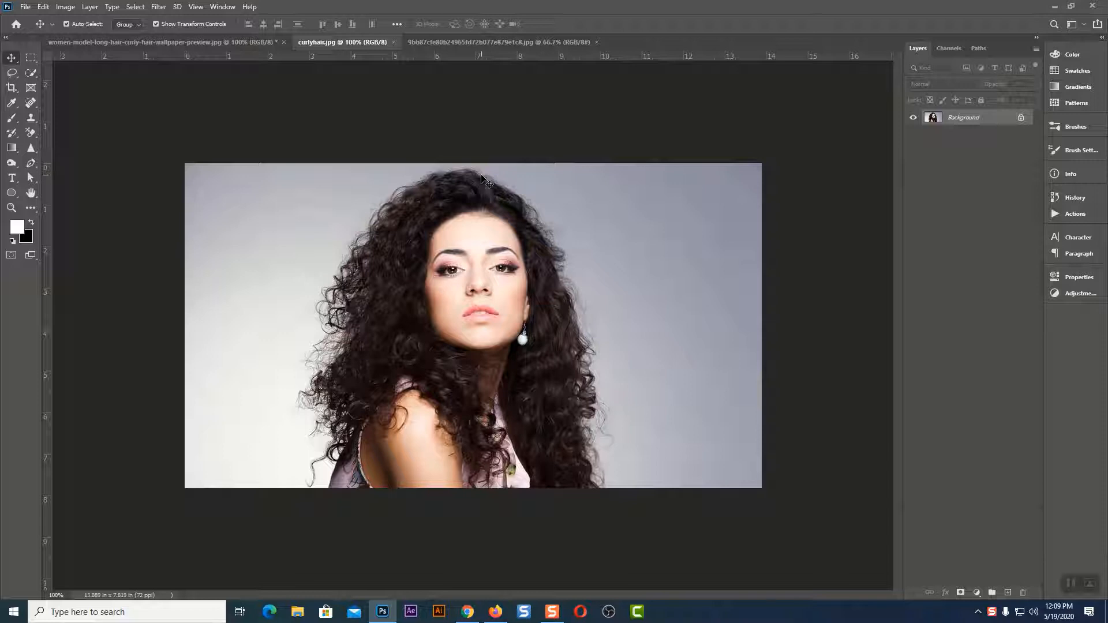
{"action": "left_click", "coordinate": [168, 42]}
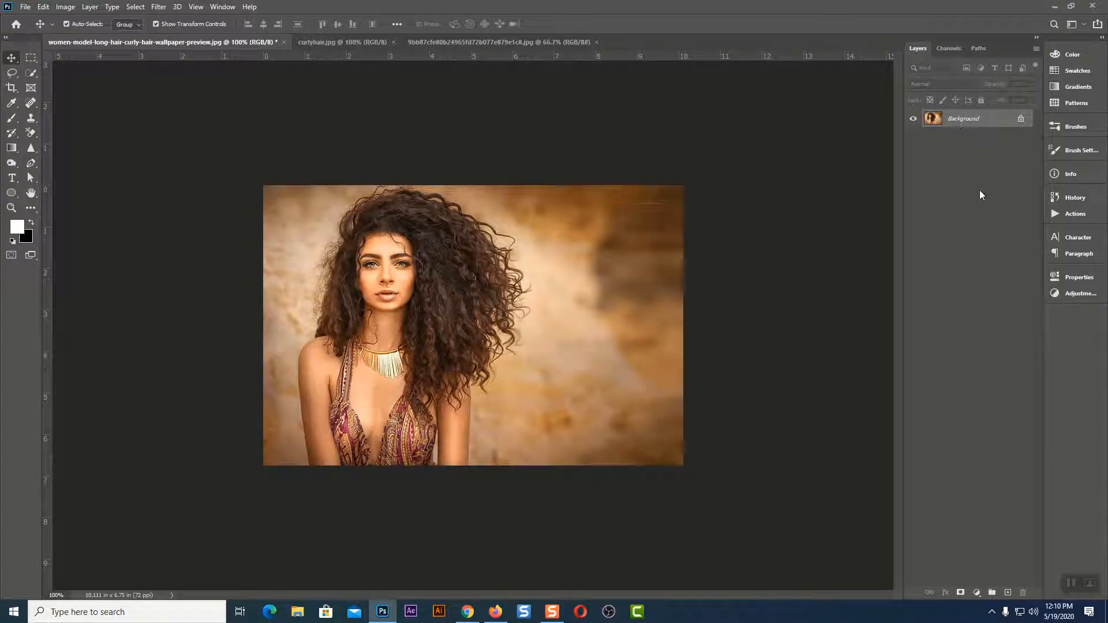
{"action": "key", "text": "ctrl+j"}
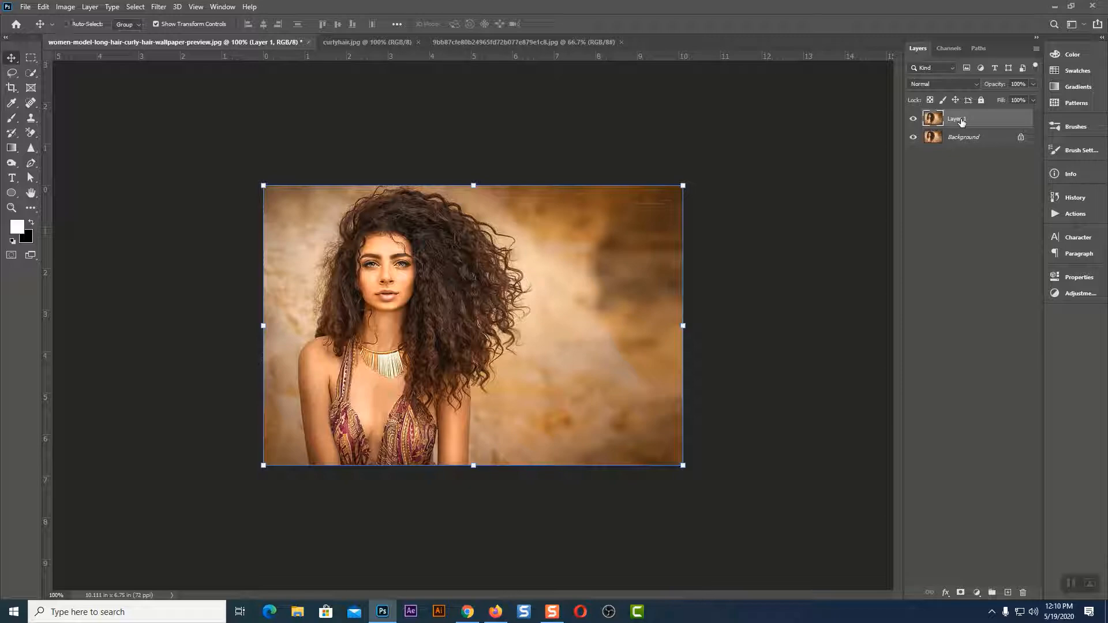
{"action": "key", "text": "ctrl+plus"}
{"action": "key", "text": "ctrl+minus"}
Apply a Brightness/Contrast adjustment to Layer 1 with brightness -20 and contrast 100
{"action": "left_click", "coordinate": [73, 10]}
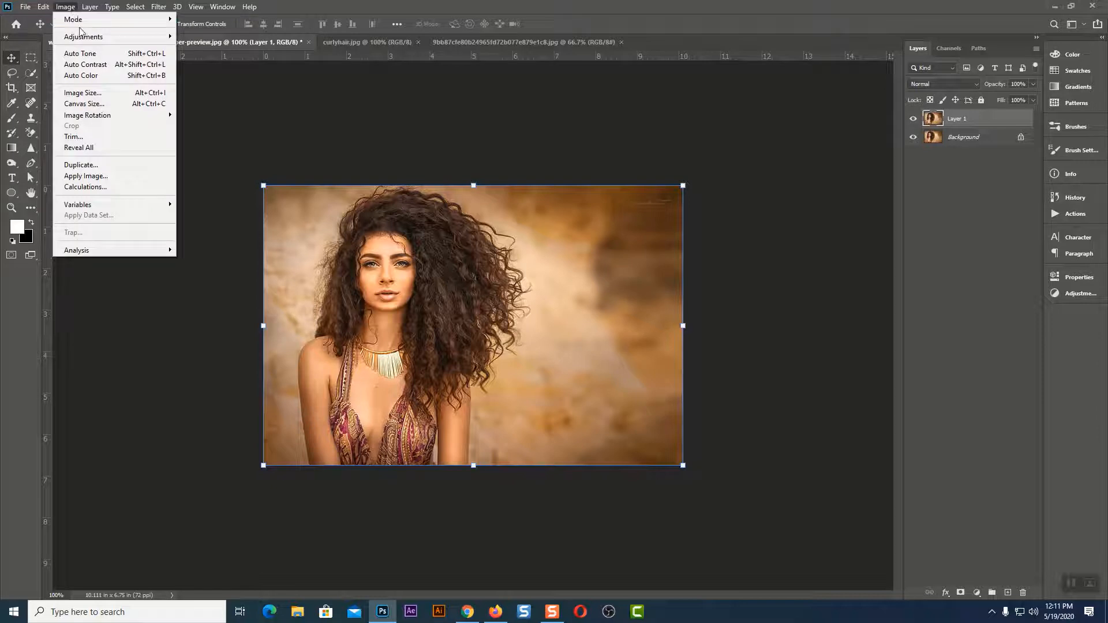
{"action": "mouse_move", "coordinate": [94, 39]}
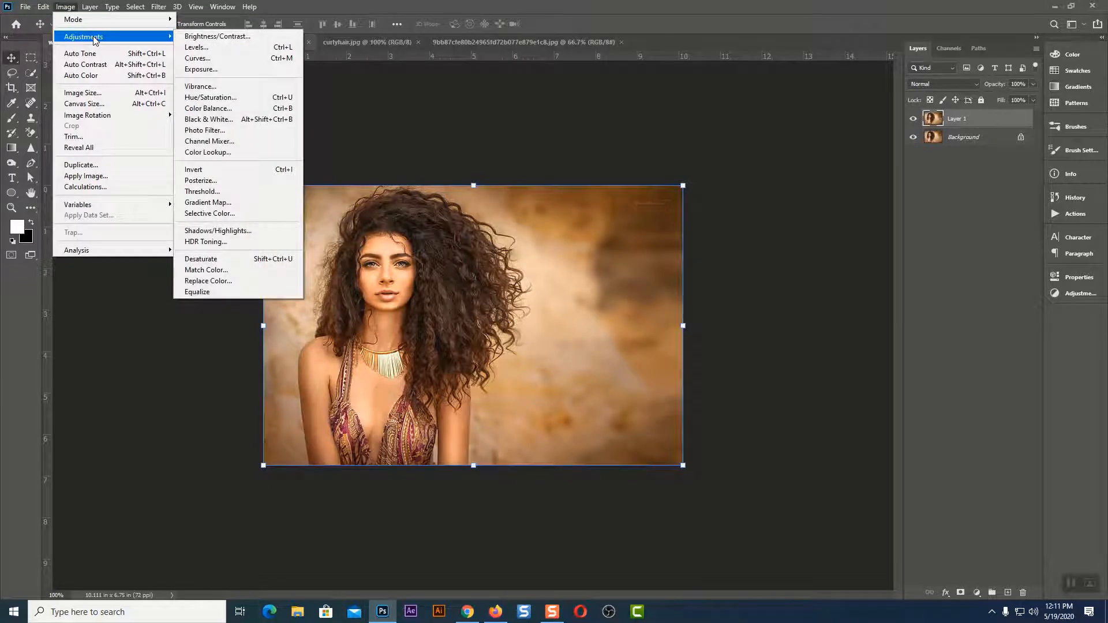
{"action": "left_click", "coordinate": [212, 37]}
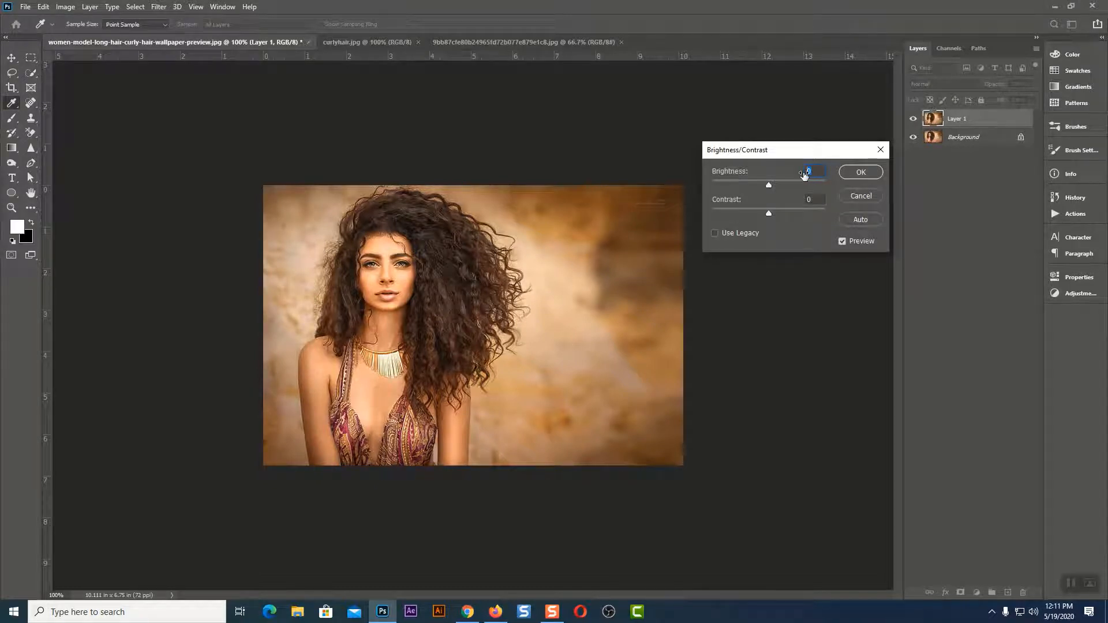
{"action": "type", "text": "-10"}
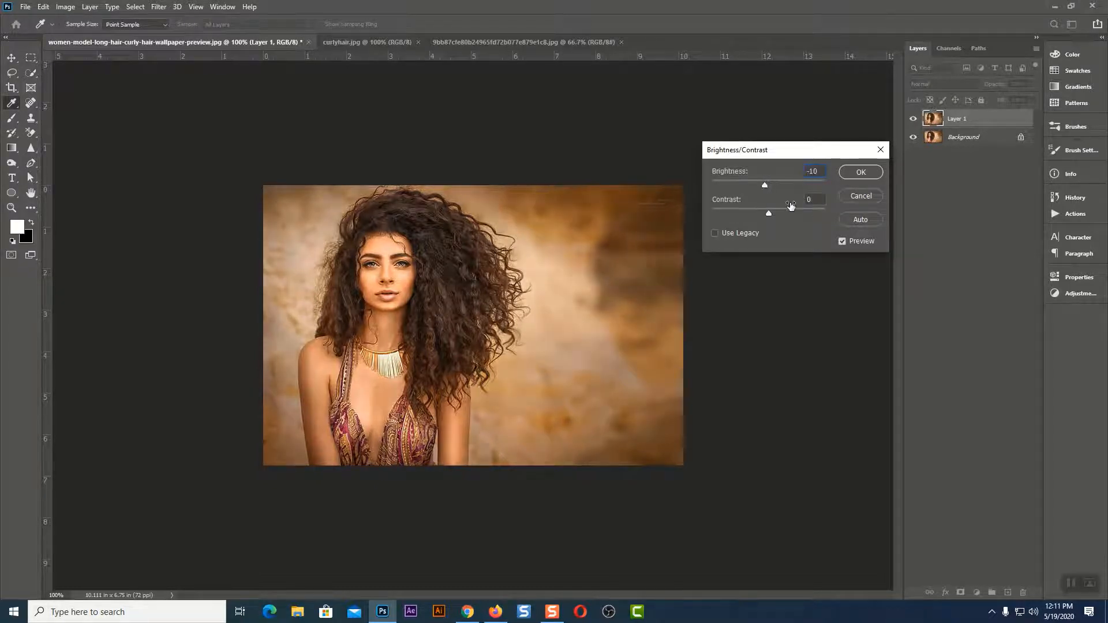
{"action": "left_click_drag", "start_coordinate": [764, 188], "coordinate": [761, 193]}
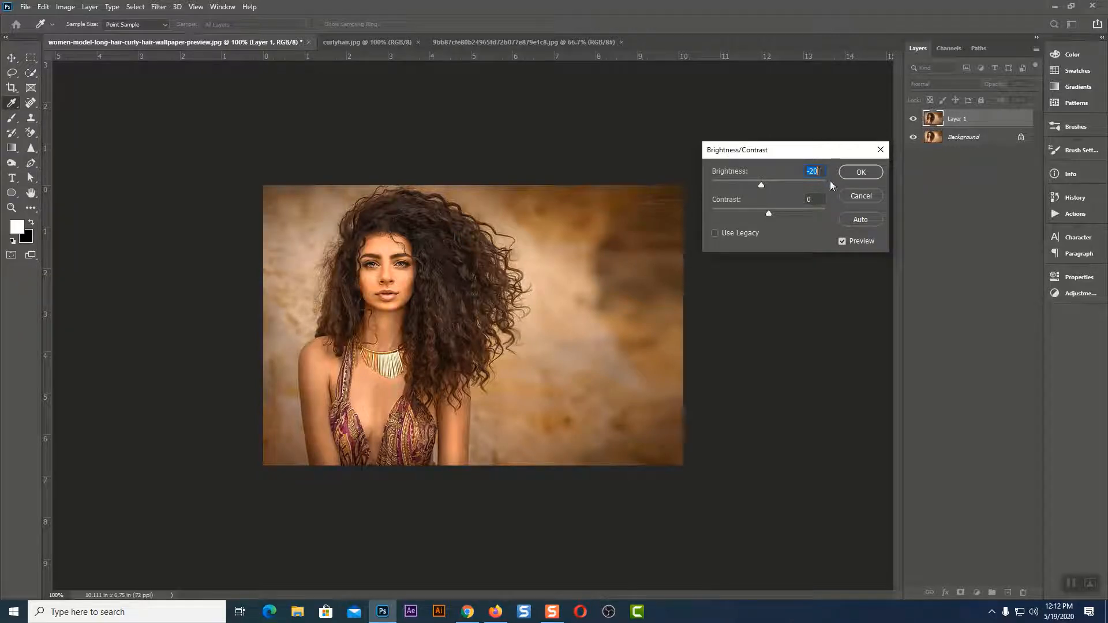
{"action": "left_click_drag", "start_coordinate": [770, 214], "coordinate": [826, 215]}
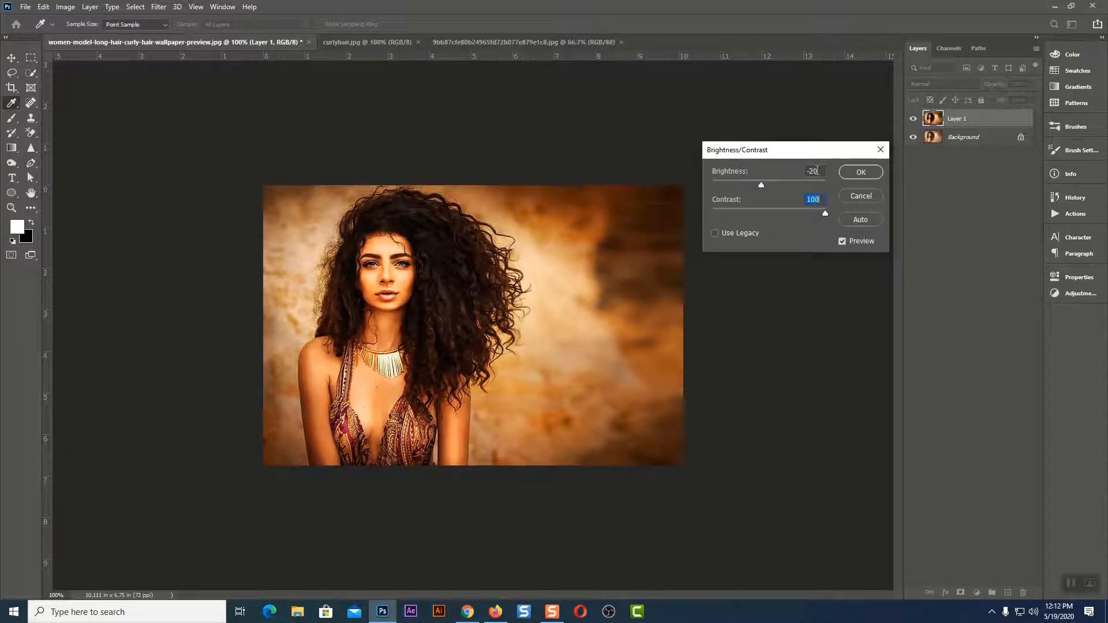
{"action": "left_click", "coordinate": [859, 172]}
{"action": "key", "text": "v"}
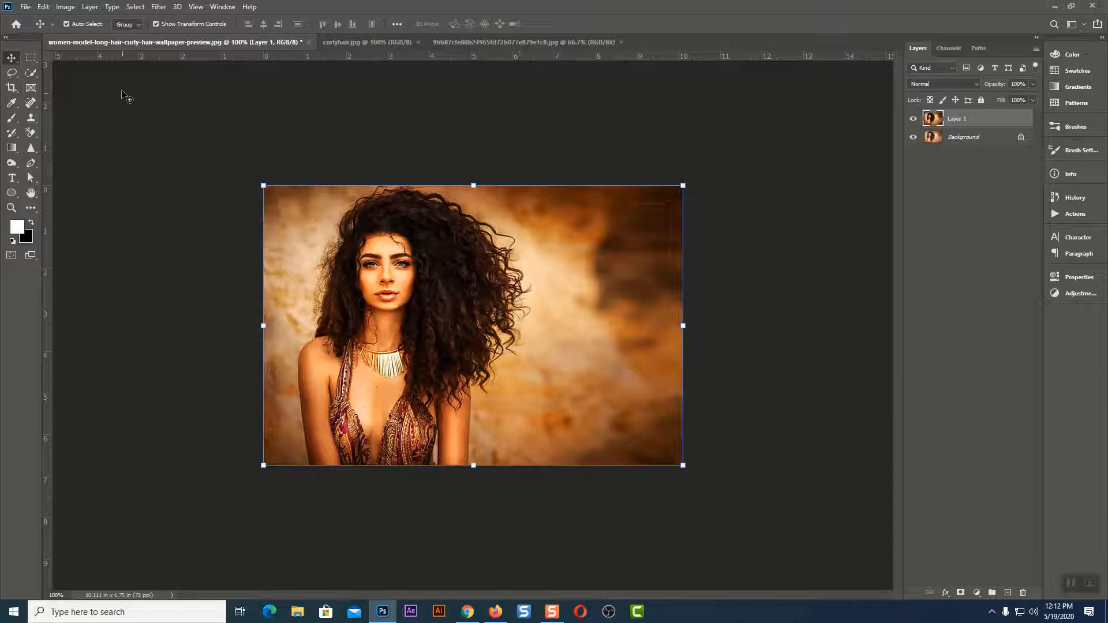
Start a Levels adjustment on Layer 1 and set the Red channel's shadow input level to 32
{"action": "left_click", "coordinate": [61, 6]}
{"action": "mouse_move", "coordinate": [87, 38]}
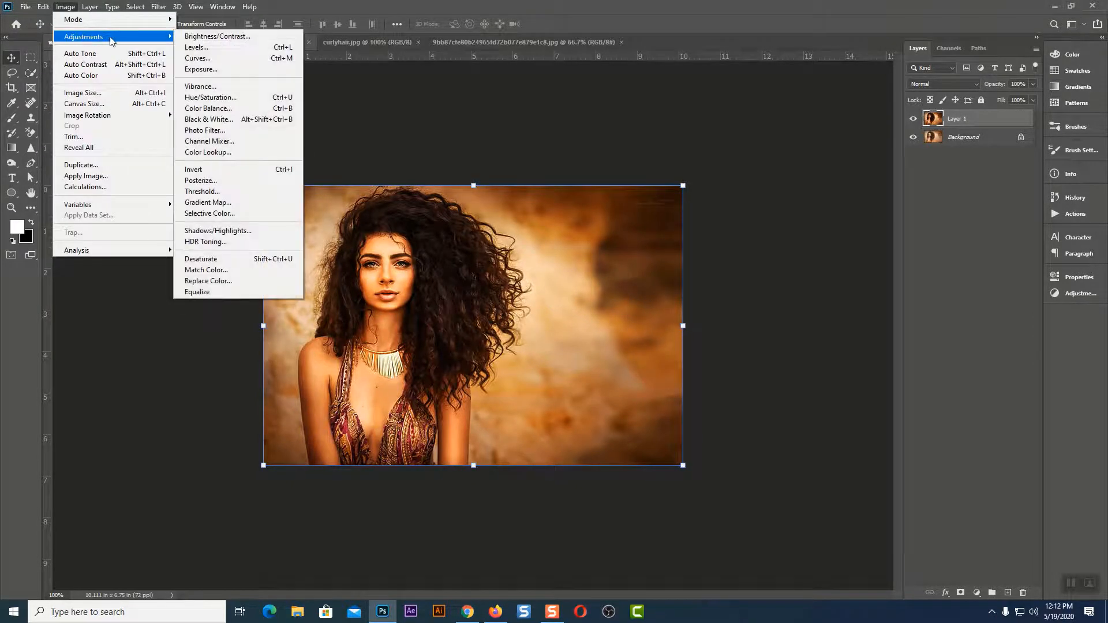
{"action": "left_click", "coordinate": [217, 48]}
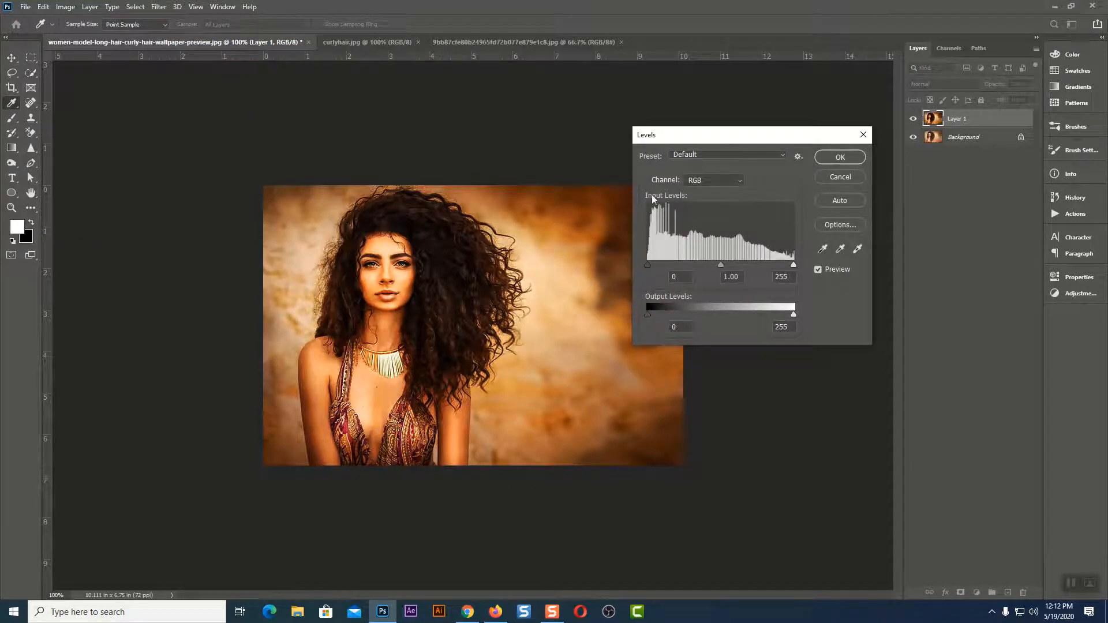
{"action": "left_click", "coordinate": [709, 182]}
{"action": "left_click", "coordinate": [701, 200]}
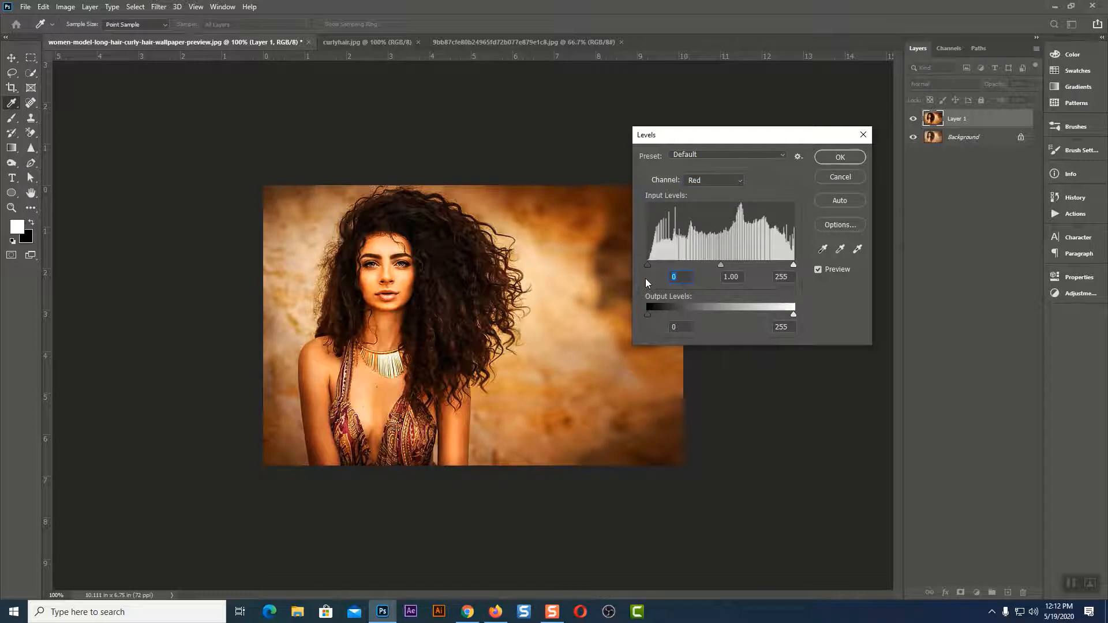
{"action": "type", "text": "30"}
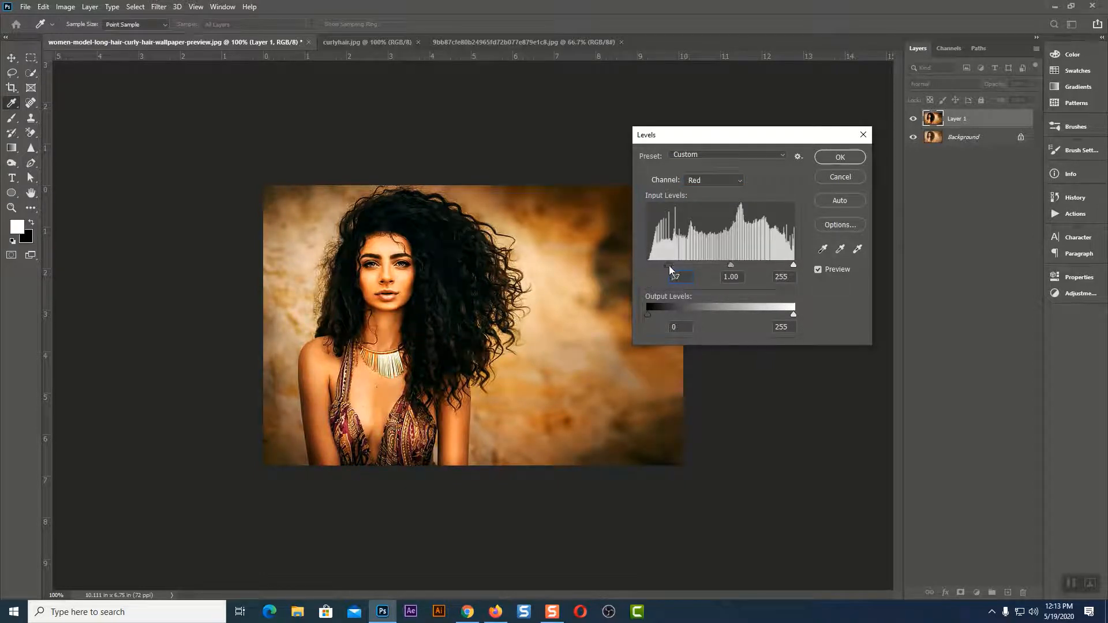
{"action": "left_click_drag", "start_coordinate": [669, 265], "coordinate": [666, 268]}
Set the Red channel's midtone input level to 0.60, highlight input level to 255 and white output level to 247
{"action": "key", "text": "Tab"}
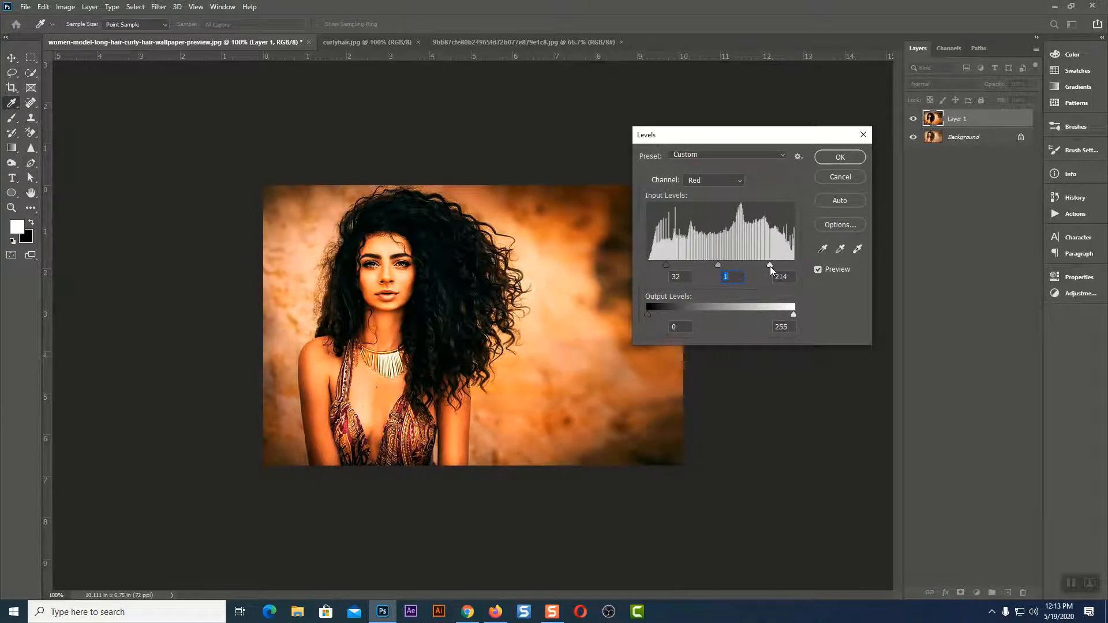
{"action": "type", "text": "1"}
{"action": "key", "text": "Tab"}
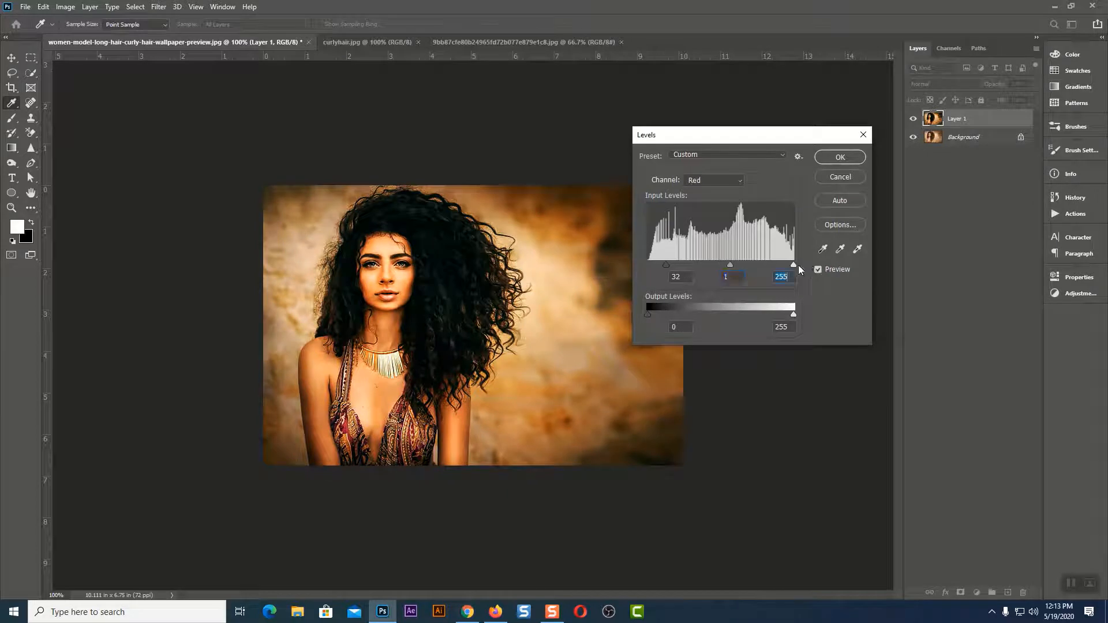
{"action": "left_click", "coordinate": [728, 276]}
{"action": "type", "text": "0.60"}
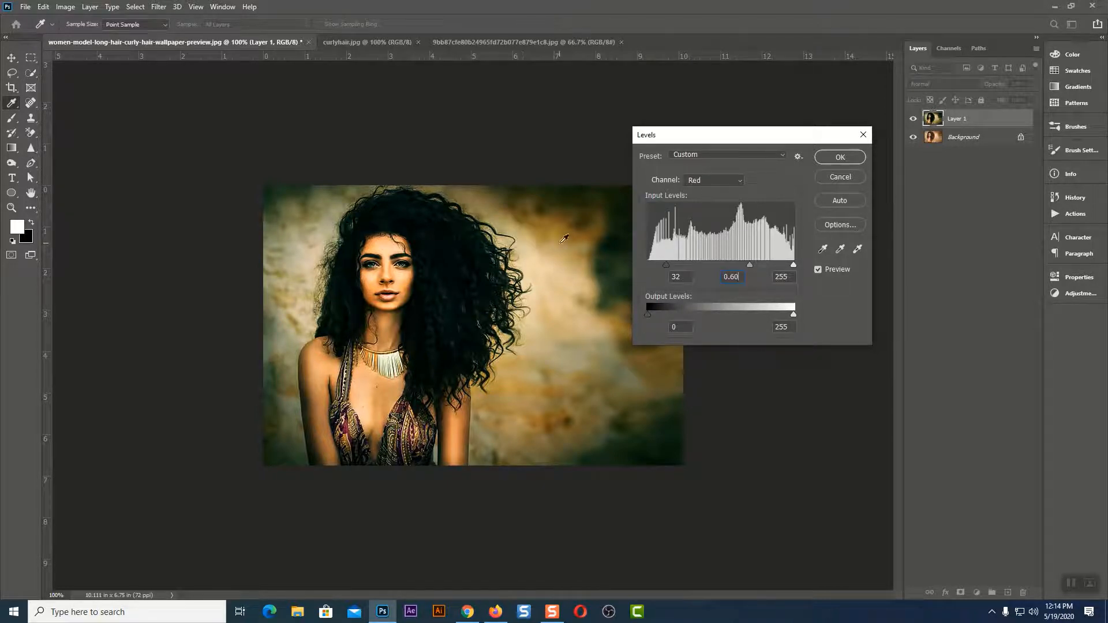
{"action": "left_click_drag", "start_coordinate": [794, 314], "coordinate": [789, 315]}
Change the Green channel's midtone input level and apply the Levels adjustment
{"action": "left_click", "coordinate": [728, 180]}
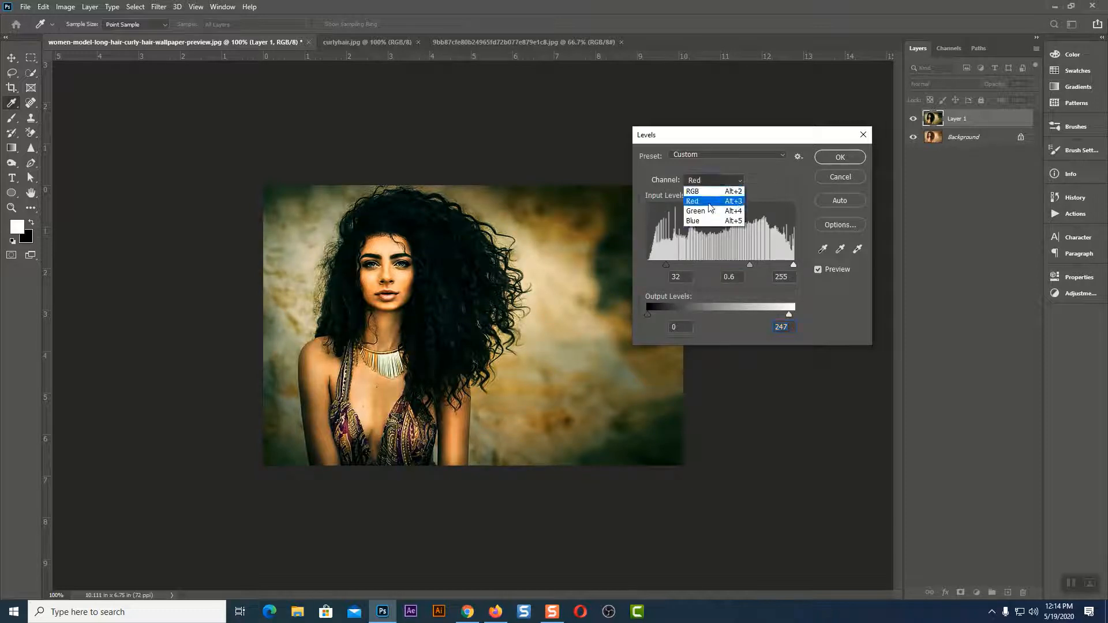
{"action": "left_click", "coordinate": [706, 209]}
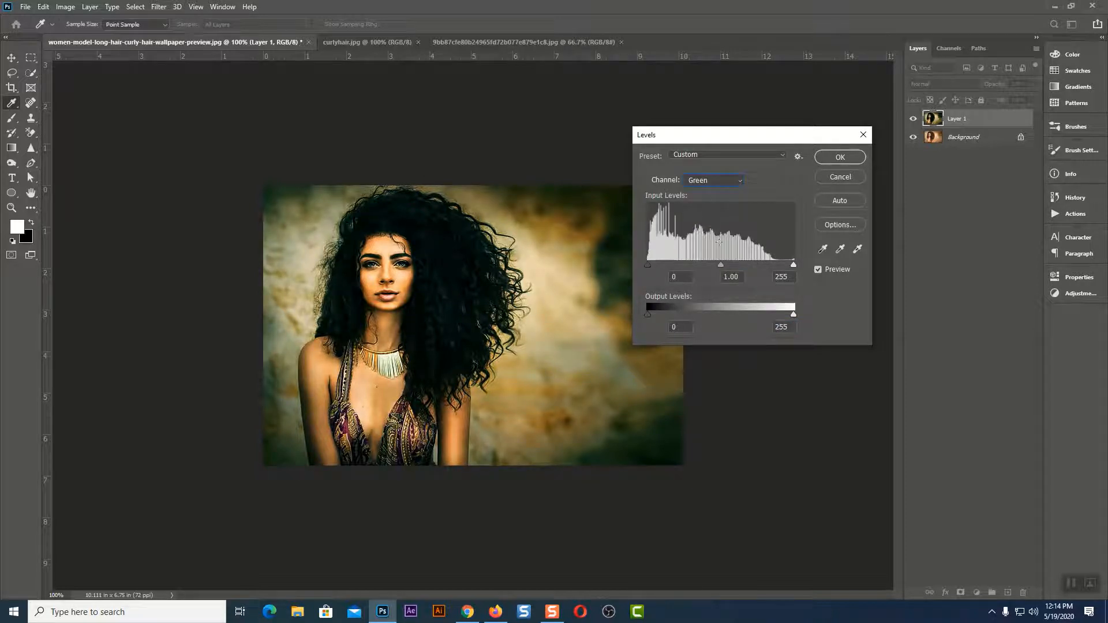
{"action": "double_click", "coordinate": [733, 277]}
{"action": "double_click", "coordinate": [734, 277]}
{"action": "type", "text": "4"}
{"action": "type", "text": "04"}
{"action": "left_click", "coordinate": [829, 160]}
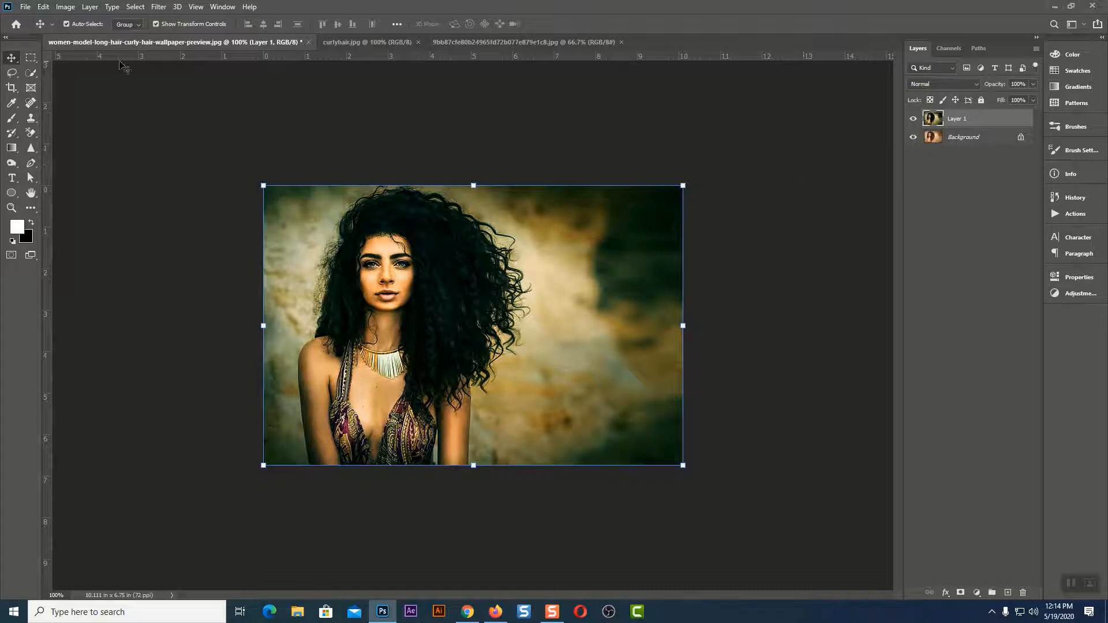
{"action": "left_click", "coordinate": [64, 7]}
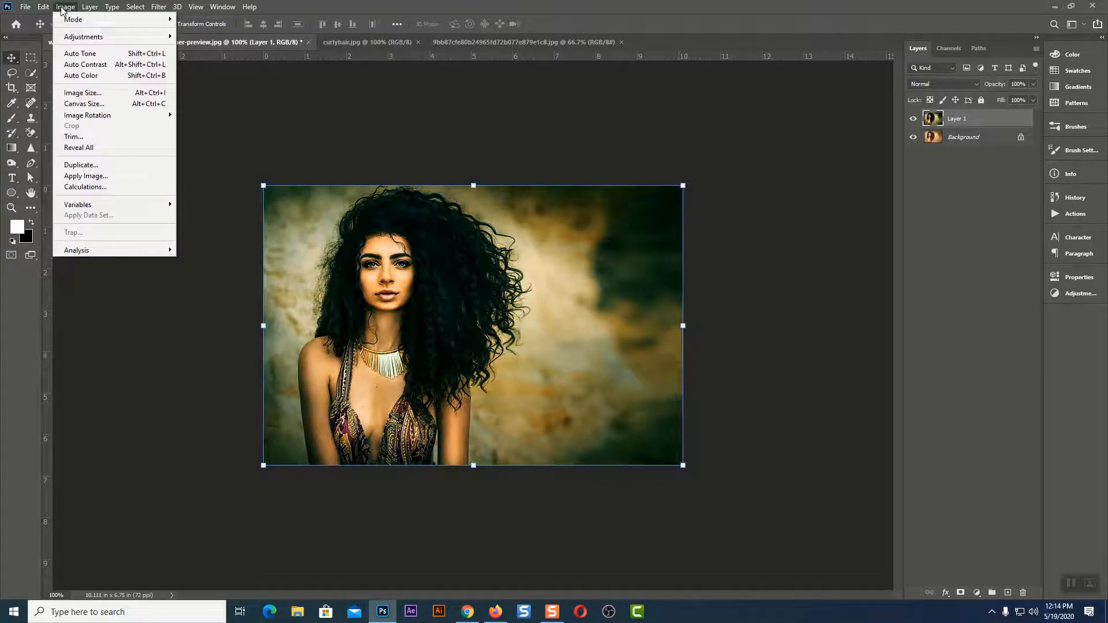
{"action": "mouse_move", "coordinate": [116, 36]}
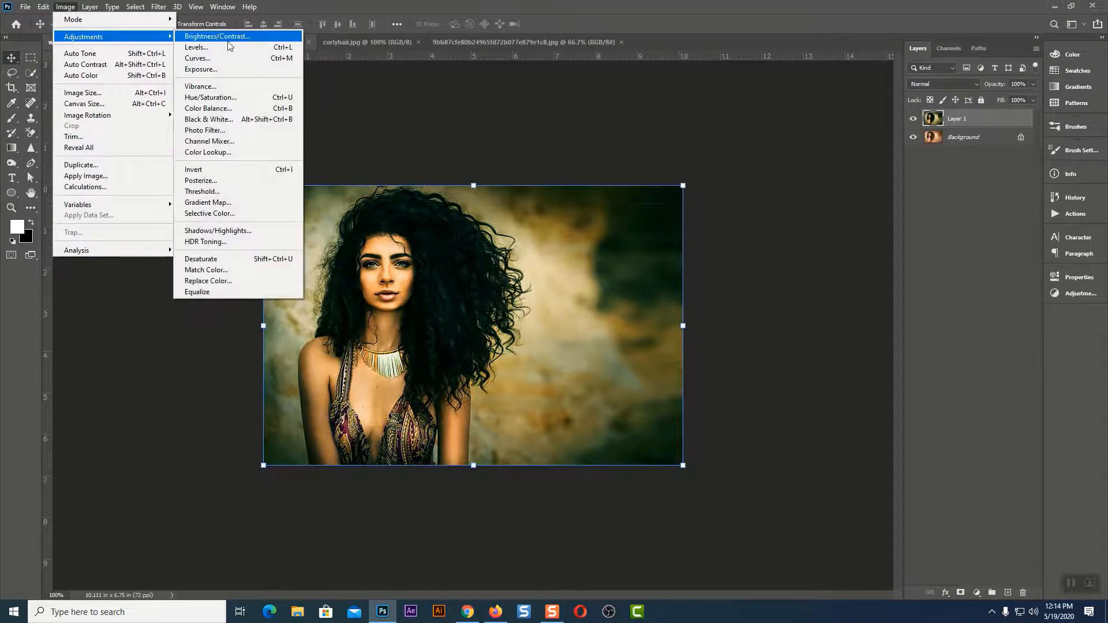
{"action": "left_click", "coordinate": [228, 57]}
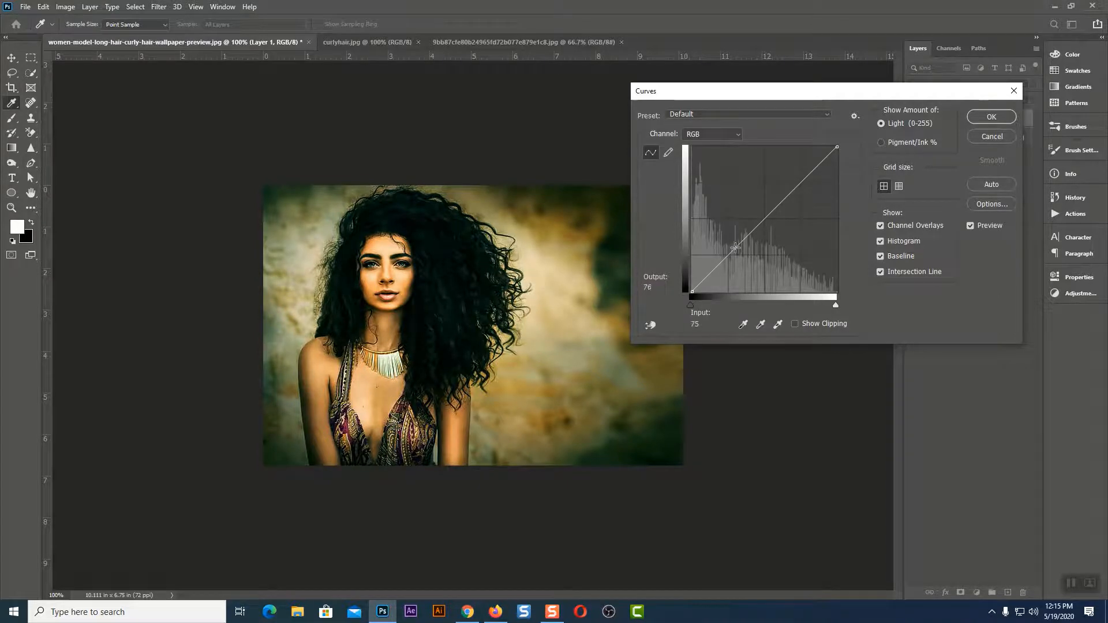
{"action": "left_click_drag", "start_coordinate": [736, 248], "coordinate": [737, 256]}
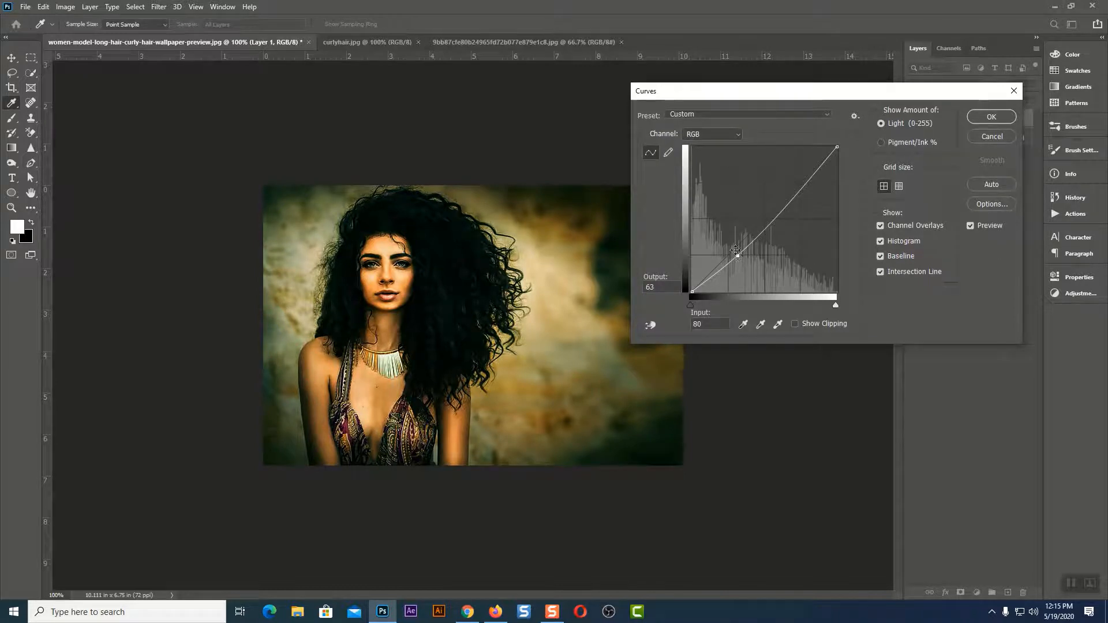
{"action": "left_click", "coordinate": [701, 134]}
{"action": "left_click", "coordinate": [700, 156]}
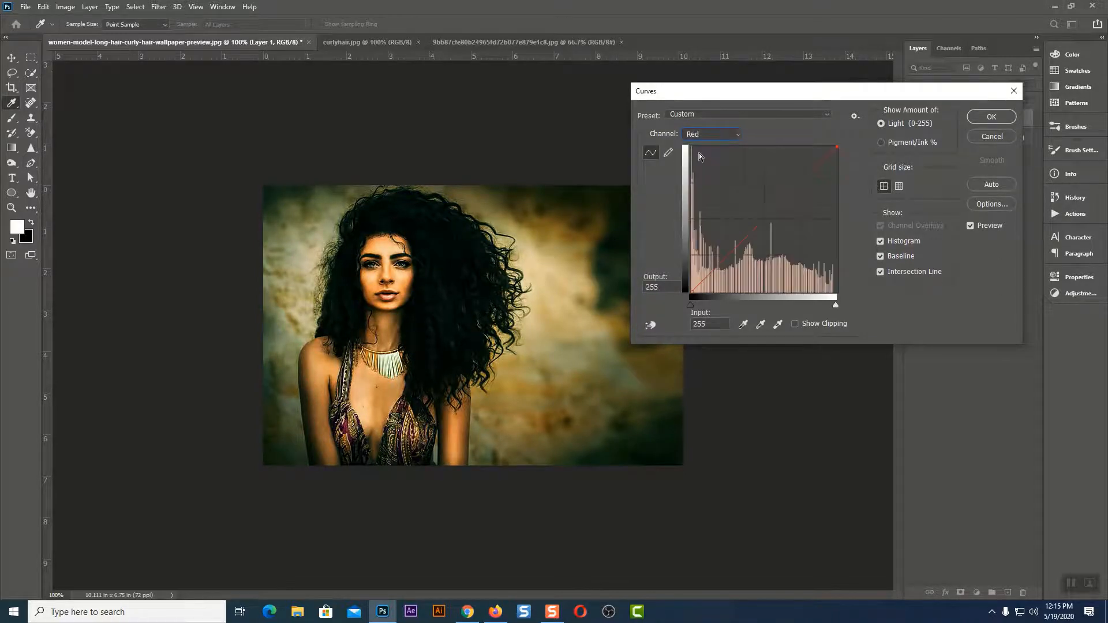
{"action": "left_click", "coordinate": [983, 138]}
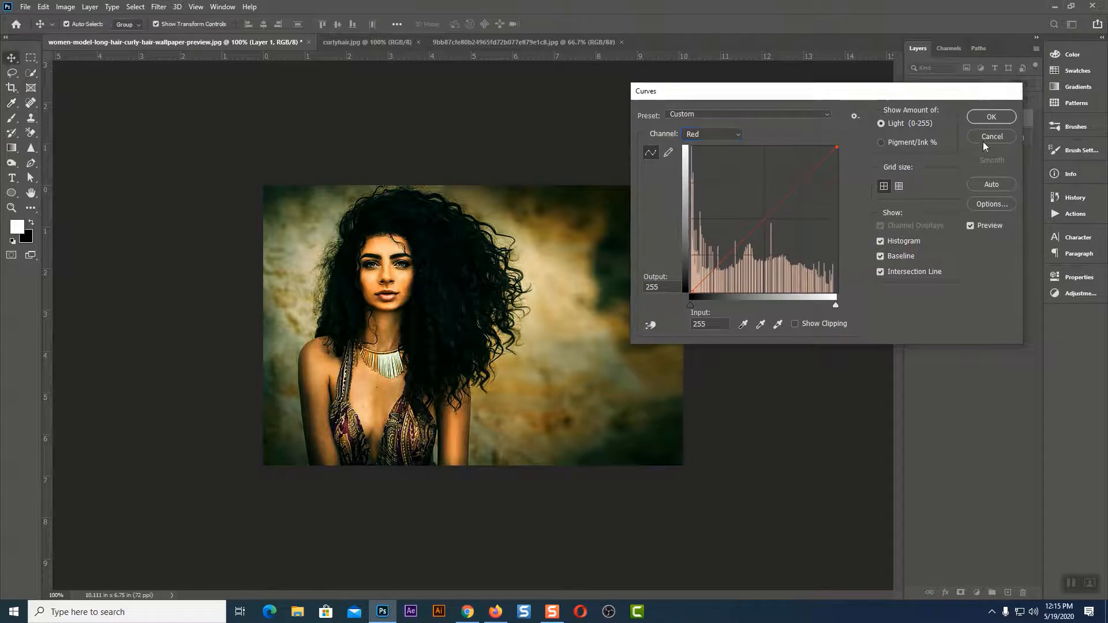
Apply a Curves adjustment to Layer 1 with a Red channel point at input 106 and output 90
{"action": "left_click", "coordinate": [65, 7]}
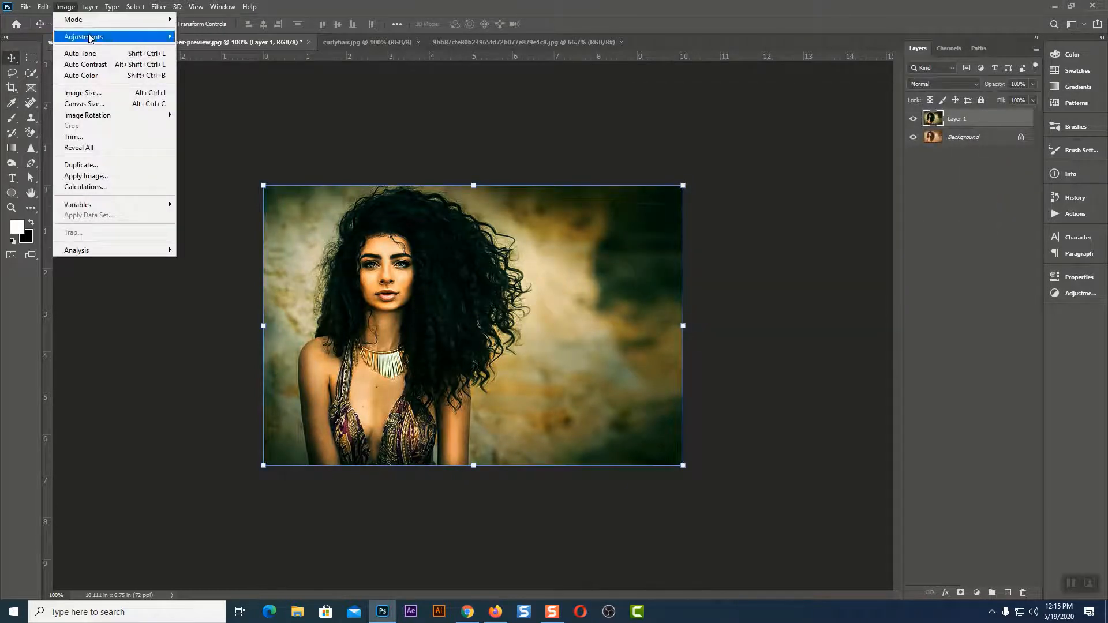
{"action": "mouse_move", "coordinate": [105, 41]}
{"action": "left_click", "coordinate": [218, 58]}
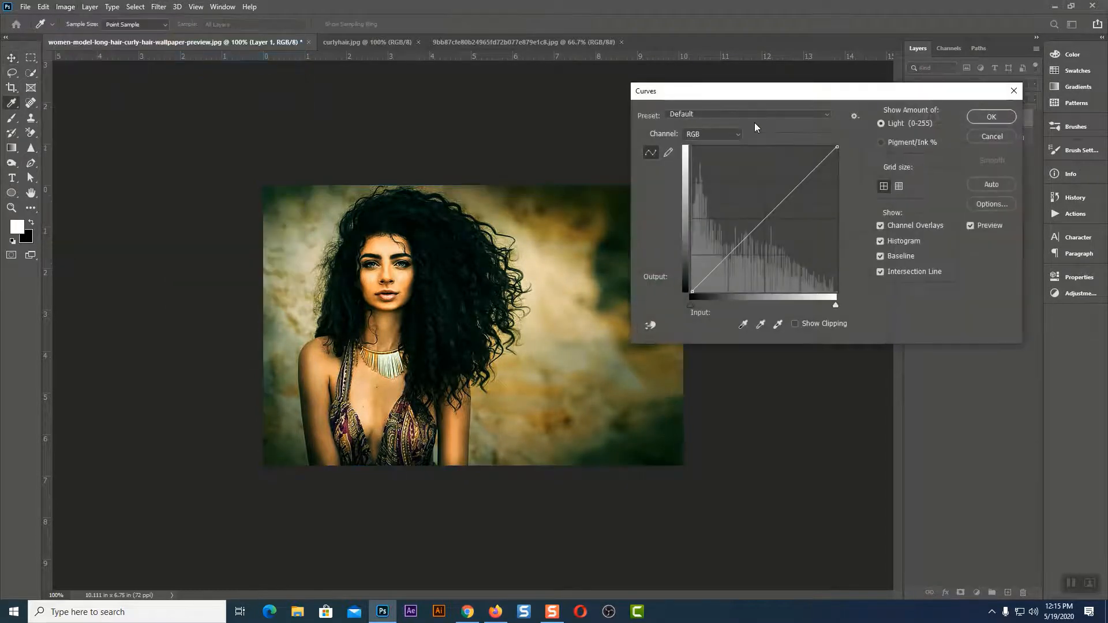
{"action": "left_click", "coordinate": [705, 155]}
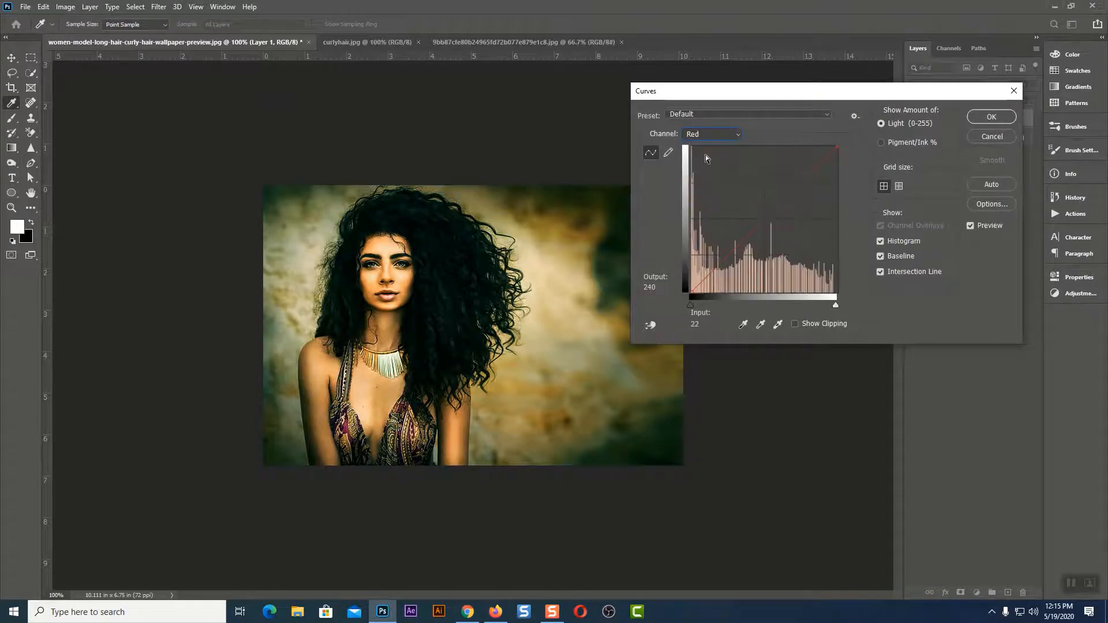
{"action": "left_click_drag", "start_coordinate": [731, 254], "coordinate": [731, 262]}
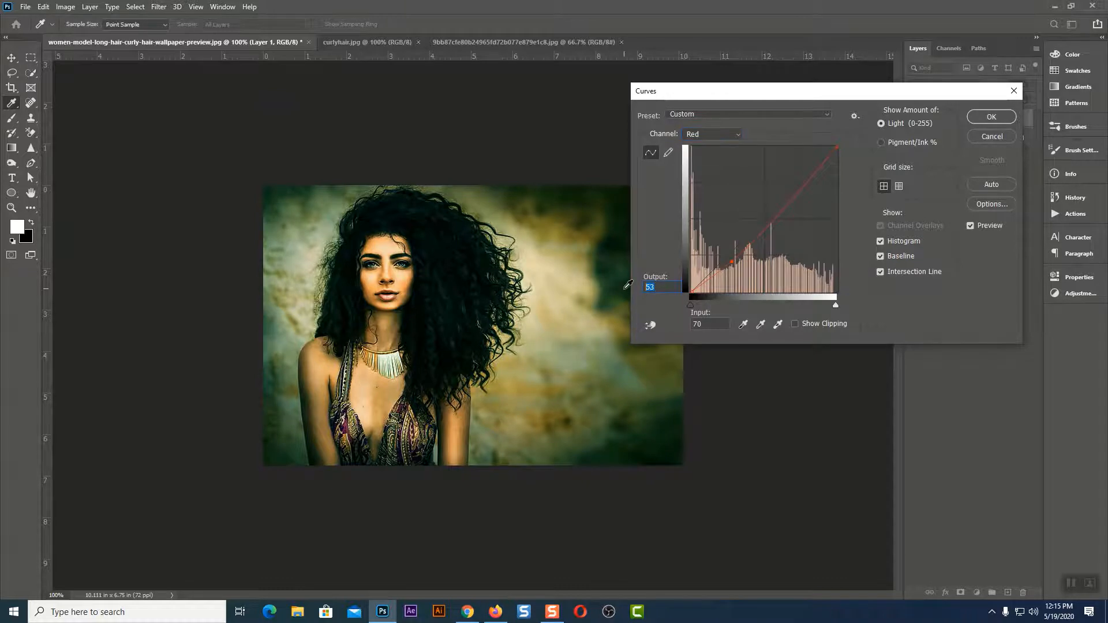
{"action": "type", "text": "90"}
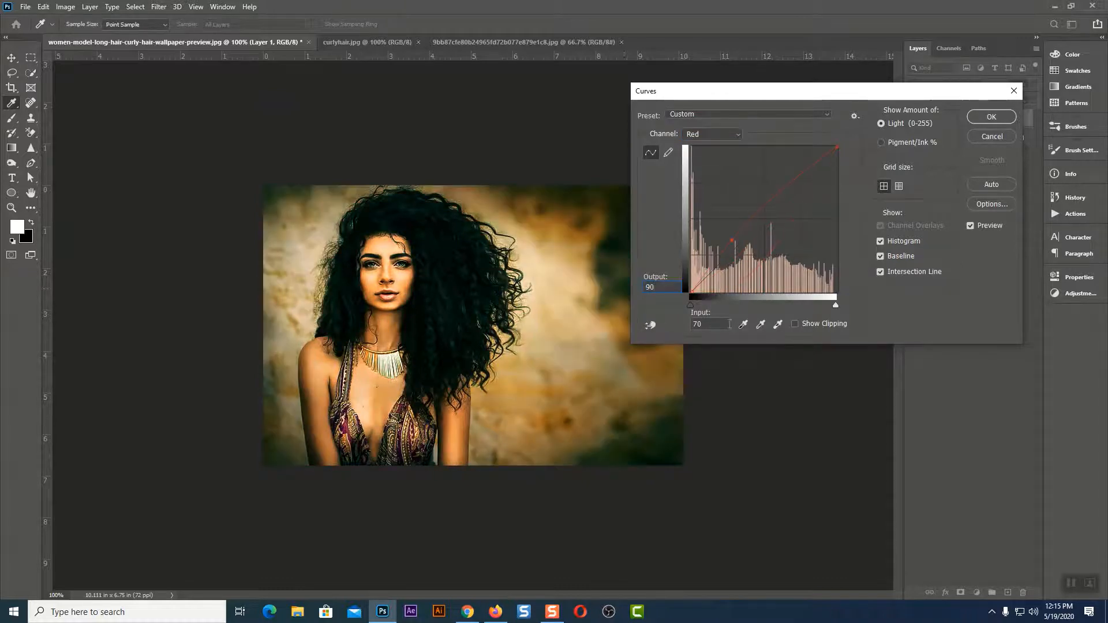
{"action": "key", "text": "Tab"}
{"action": "type", "text": "106"}
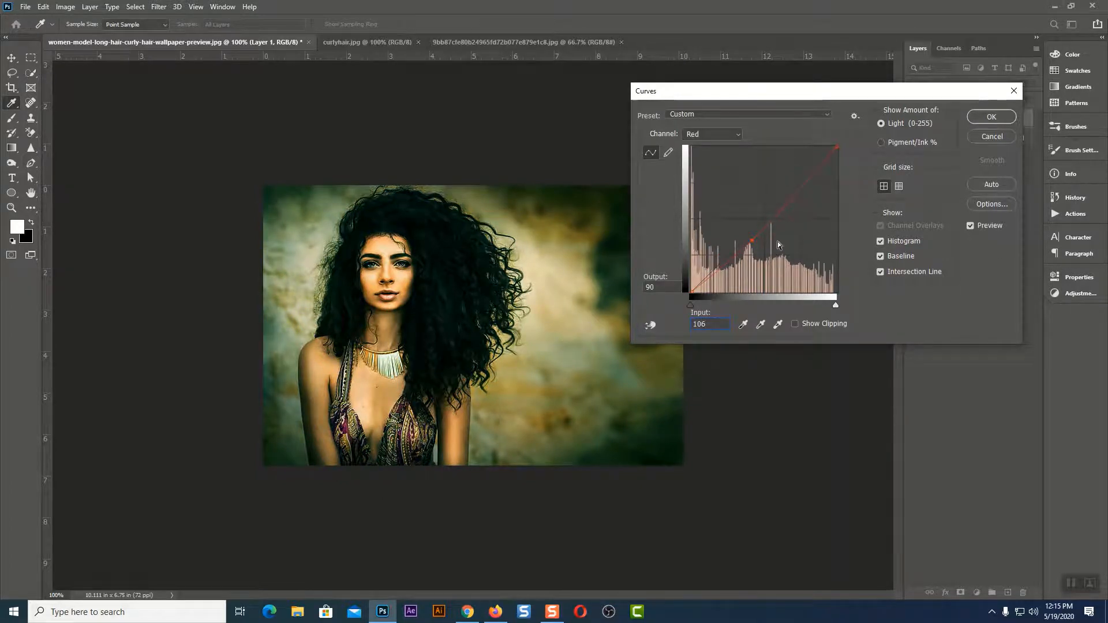
{"action": "left_click", "coordinate": [980, 115]}
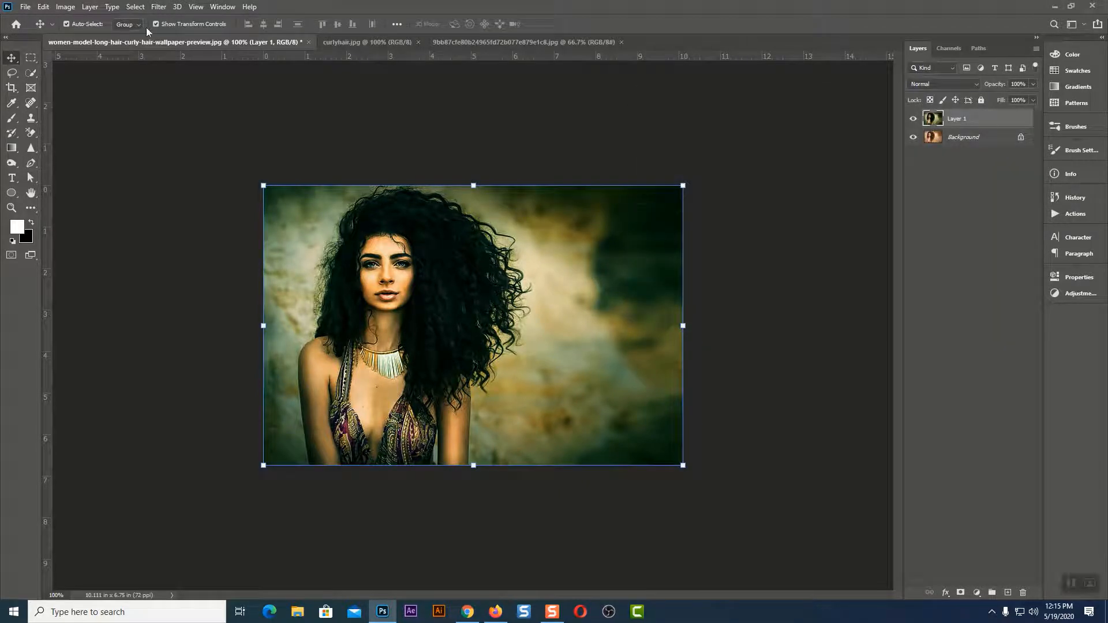
Apply a Levels adjustment to Layer 1 with the RGB shadow input level at 26 and a changed midtone level
{"action": "left_click", "coordinate": [63, 7]}
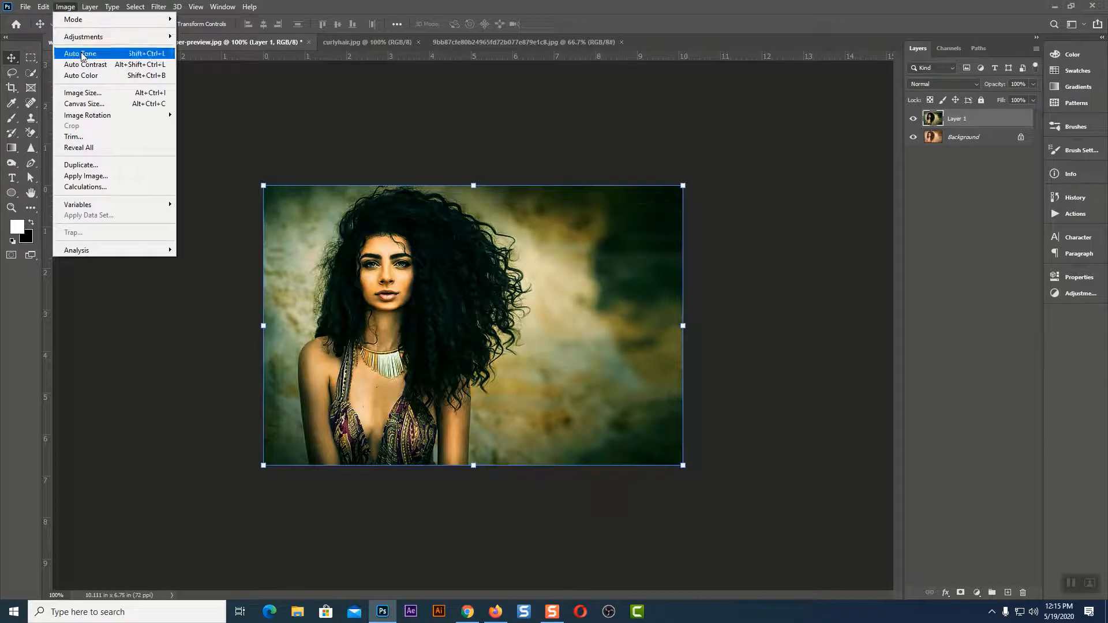
{"action": "mouse_move", "coordinate": [92, 40]}
{"action": "left_click", "coordinate": [213, 46]}
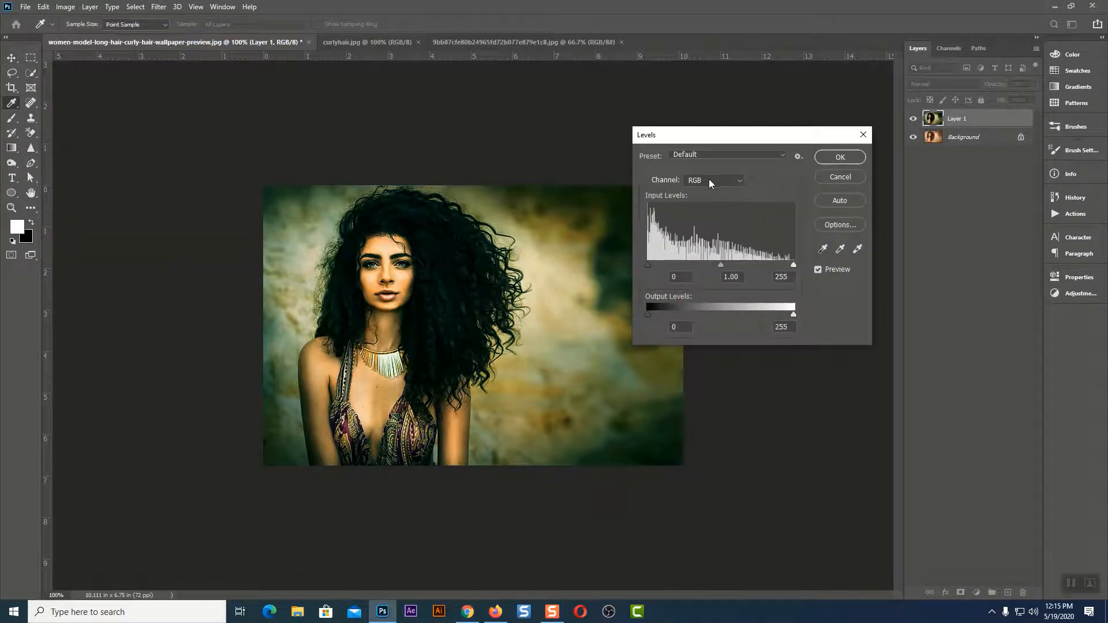
{"action": "left_click_drag", "start_coordinate": [692, 279], "coordinate": [643, 281]}
{"action": "type", "text": "26"}
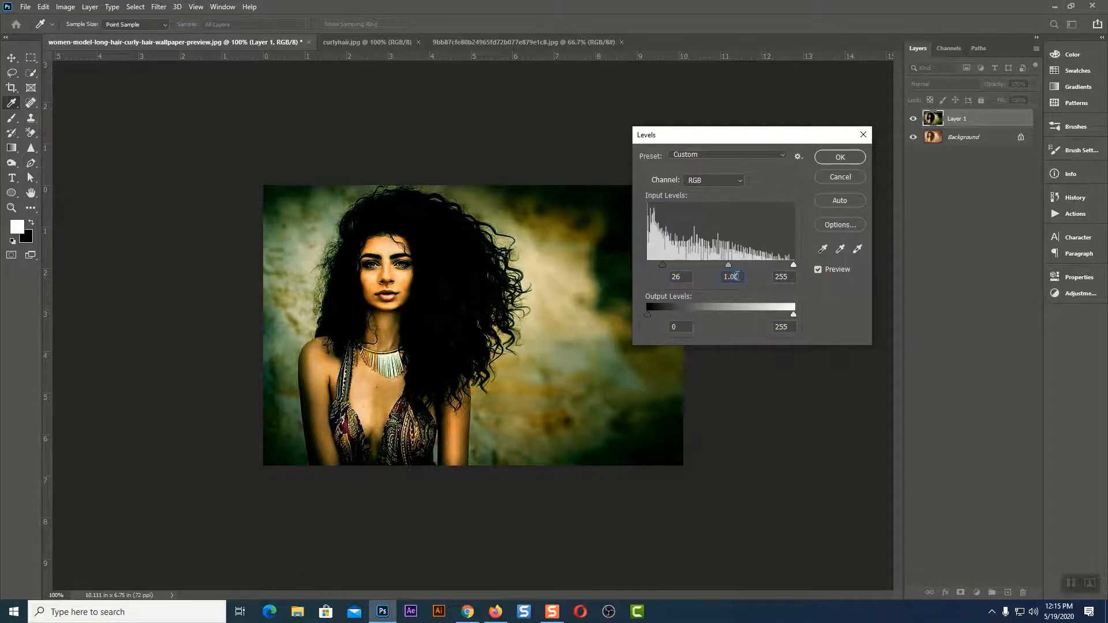
{"action": "type", "text": "6"}
{"action": "left_click", "coordinate": [847, 158]}
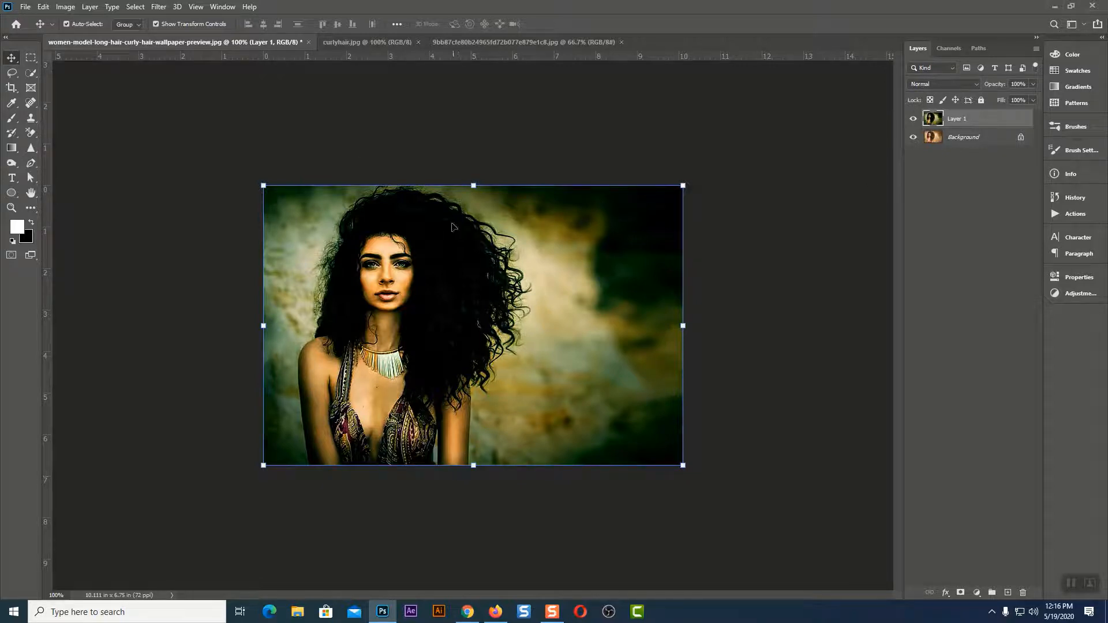
Load the Work Path around the model as a selection and return to the layer list
{"action": "left_click", "coordinate": [980, 49]}
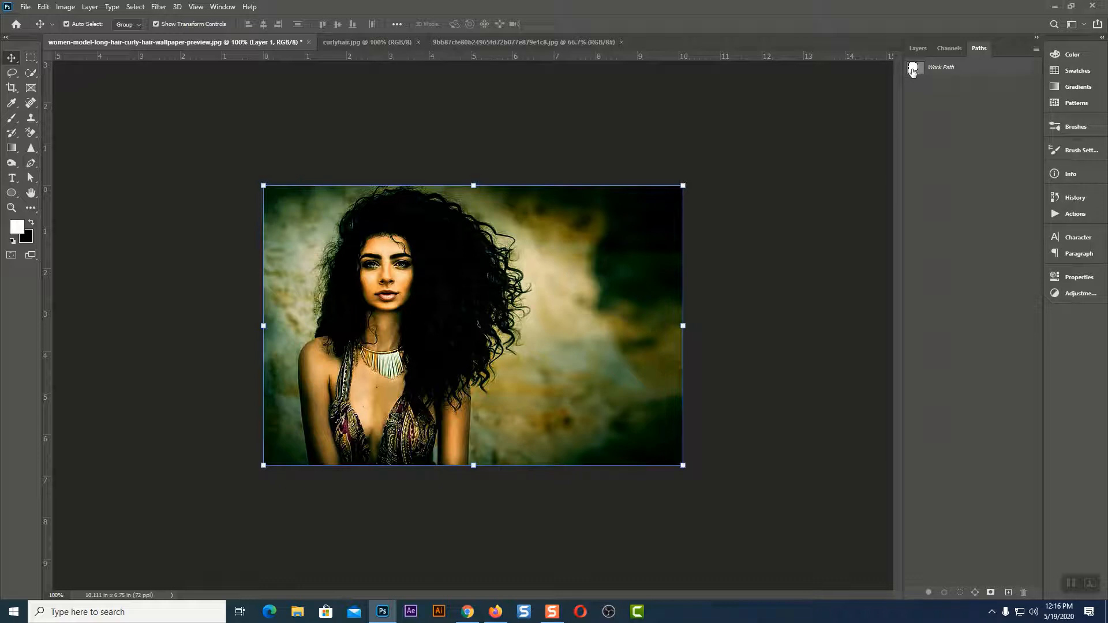
{"action": "key", "text": "ctrl"}
{"action": "left_click", "coordinate": [912, 68], "text": "ctrl"}
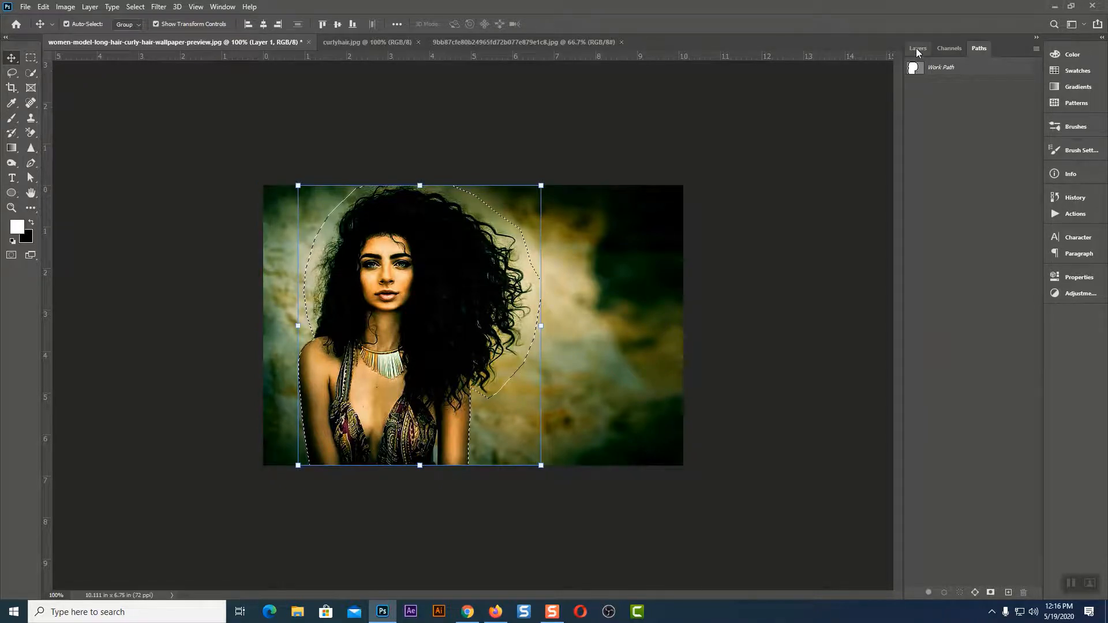
{"action": "left_click", "coordinate": [917, 50]}
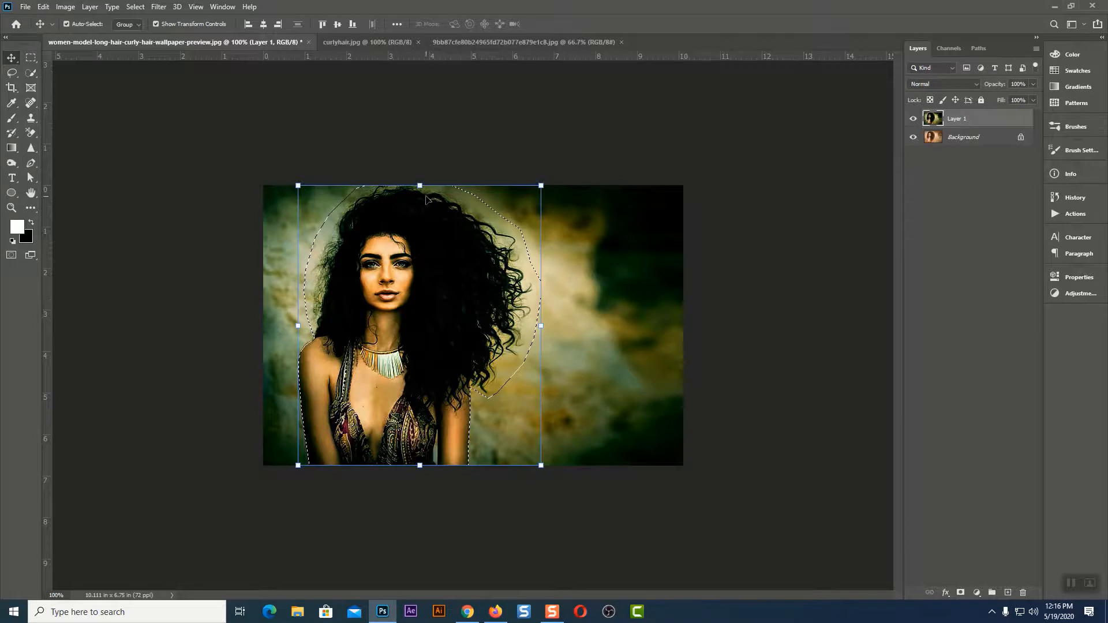
Start Select and Mask on the selection with a 2 px radius, Smart Radius enabled and output to New Layer
{"action": "left_click", "coordinate": [31, 56]}
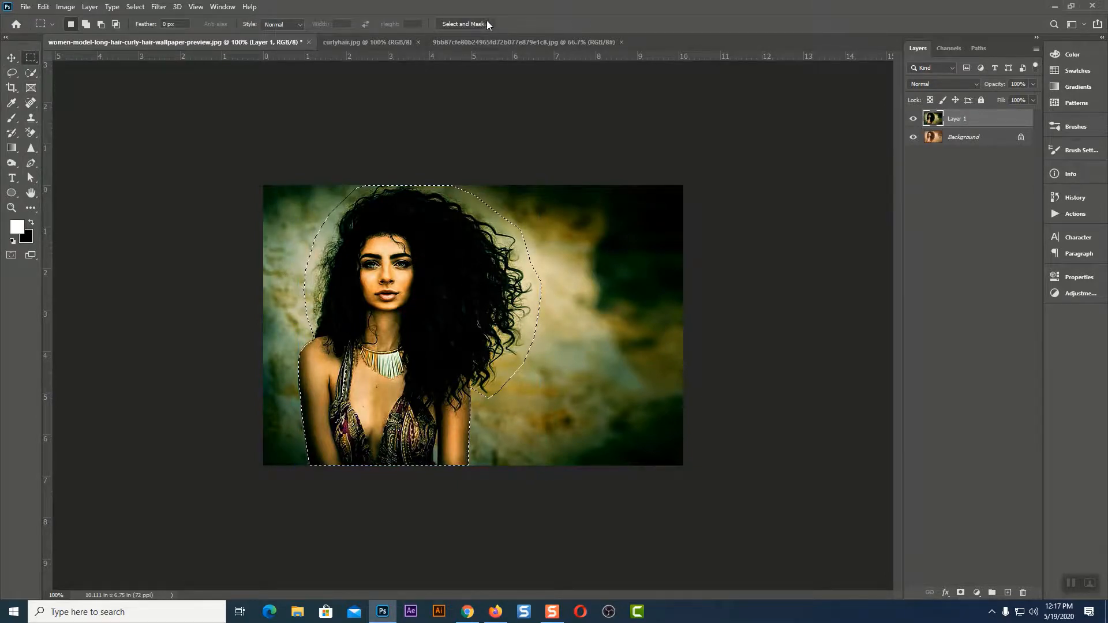
{"action": "left_click", "coordinate": [471, 23]}
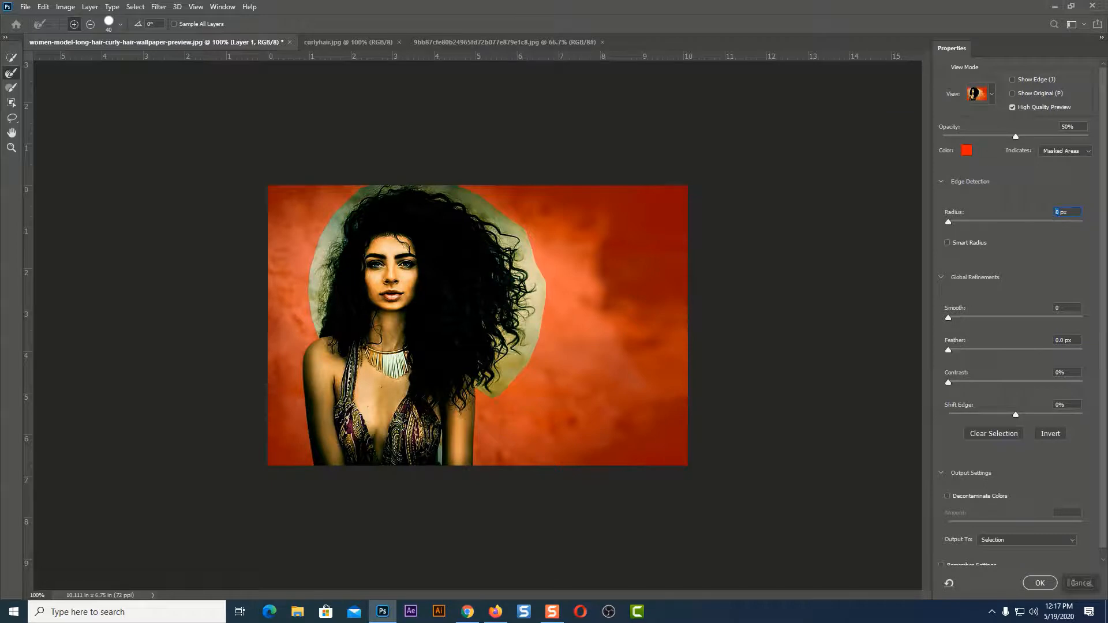
{"action": "type", "text": "2"}
{"action": "left_click", "coordinate": [949, 243]}
{"action": "left_click", "coordinate": [1016, 541]}
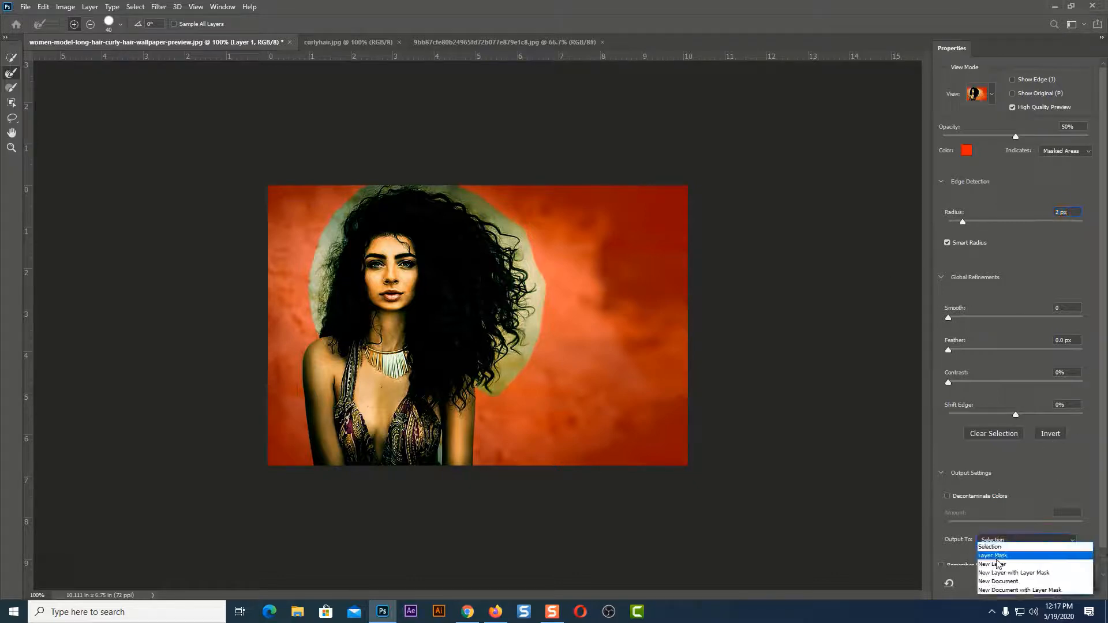
{"action": "left_click", "coordinate": [997, 563]}
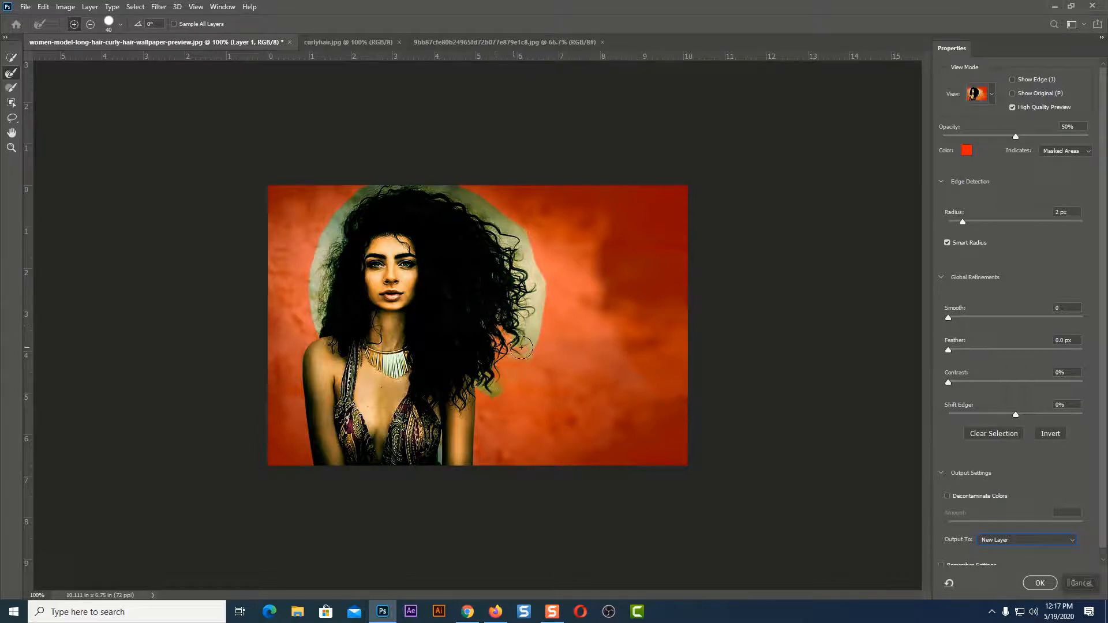
Brush the Refine Edge tool around the model's hair outline and output the cutout to the new layer
{"action": "mouse_move", "coordinate": [530, 325]}
{"action": "left_mouse_down"}
{"action": "mouse_move", "coordinate": [506, 289]}
{"action": "mouse_move", "coordinate": [533, 292]}
{"action": "mouse_move", "coordinate": [535, 320]}
{"action": "mouse_move", "coordinate": [535, 331]}
{"action": "mouse_move", "coordinate": [534, 293]}
{"action": "mouse_move", "coordinate": [520, 382]}
{"action": "mouse_move", "coordinate": [503, 403]}
{"action": "mouse_move", "coordinate": [486, 377]}
{"action": "mouse_move", "coordinate": [485, 389]}
{"action": "mouse_move", "coordinate": [526, 335]}
{"action": "mouse_move", "coordinate": [534, 294]}
{"action": "mouse_move", "coordinate": [524, 264]}
{"action": "mouse_move", "coordinate": [563, 329]}
{"action": "left_mouse_up"}
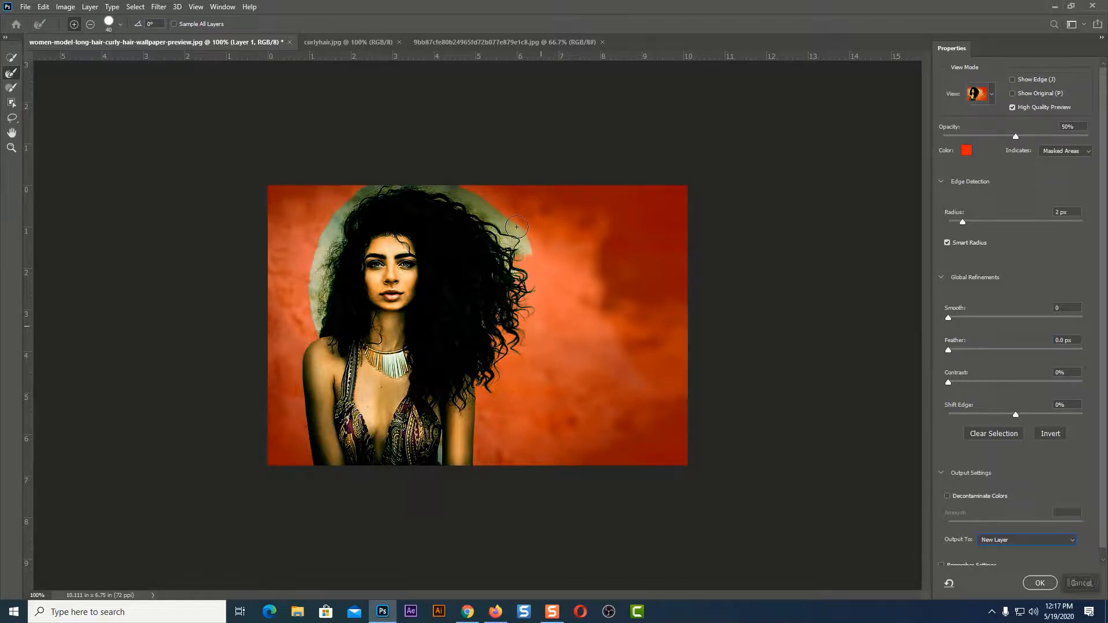
{"action": "mouse_move", "coordinate": [517, 229]}
{"action": "left_mouse_down"}
{"action": "mouse_move", "coordinate": [519, 277]}
{"action": "mouse_move", "coordinate": [531, 257]}
{"action": "mouse_move", "coordinate": [503, 279]}
{"action": "mouse_move", "coordinate": [493, 248]}
{"action": "mouse_move", "coordinate": [505, 225]}
{"action": "mouse_move", "coordinate": [482, 205]}
{"action": "mouse_move", "coordinate": [493, 216]}
{"action": "mouse_move", "coordinate": [433, 185]}
{"action": "mouse_move", "coordinate": [477, 204]}
{"action": "mouse_move", "coordinate": [467, 202]}
{"action": "mouse_move", "coordinate": [497, 231]}
{"action": "mouse_move", "coordinate": [471, 201]}
{"action": "mouse_move", "coordinate": [413, 178]}
{"action": "mouse_move", "coordinate": [364, 190]}
{"action": "mouse_move", "coordinate": [390, 183]}
{"action": "mouse_move", "coordinate": [319, 233]}
{"action": "mouse_move", "coordinate": [336, 235]}
{"action": "mouse_move", "coordinate": [327, 232]}
{"action": "mouse_move", "coordinate": [337, 214]}
{"action": "mouse_move", "coordinate": [352, 212]}
{"action": "mouse_move", "coordinate": [326, 239]}
{"action": "mouse_move", "coordinate": [349, 225]}
{"action": "mouse_move", "coordinate": [321, 263]}
{"action": "mouse_move", "coordinate": [301, 333]}
{"action": "mouse_move", "coordinate": [315, 329]}
{"action": "mouse_move", "coordinate": [326, 258]}
{"action": "left_mouse_up"}
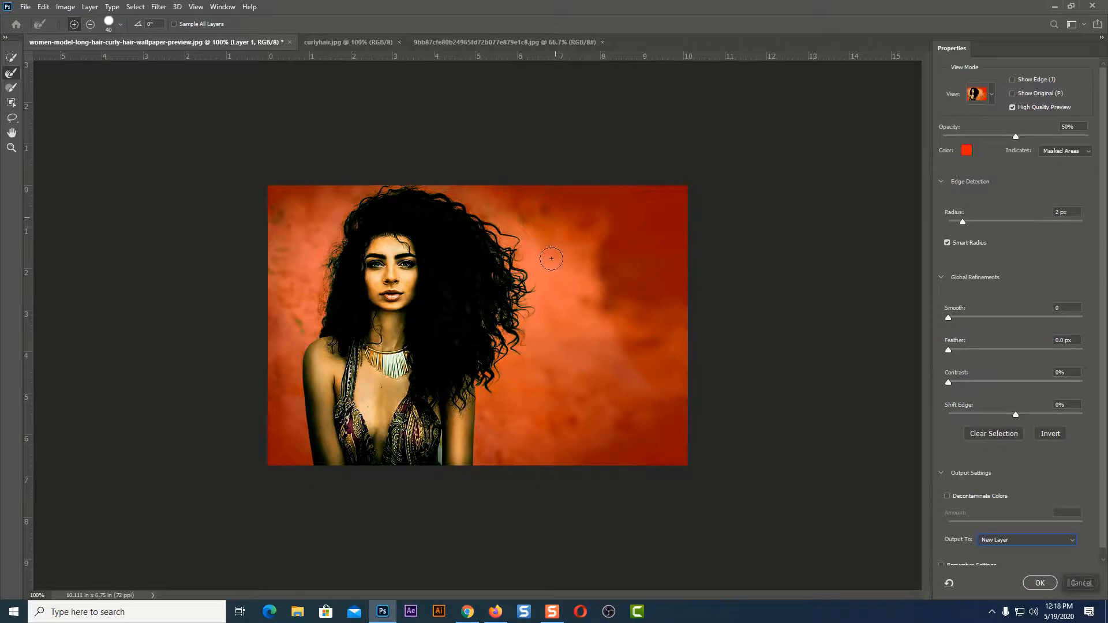
{"action": "left_click", "coordinate": [1039, 583]}
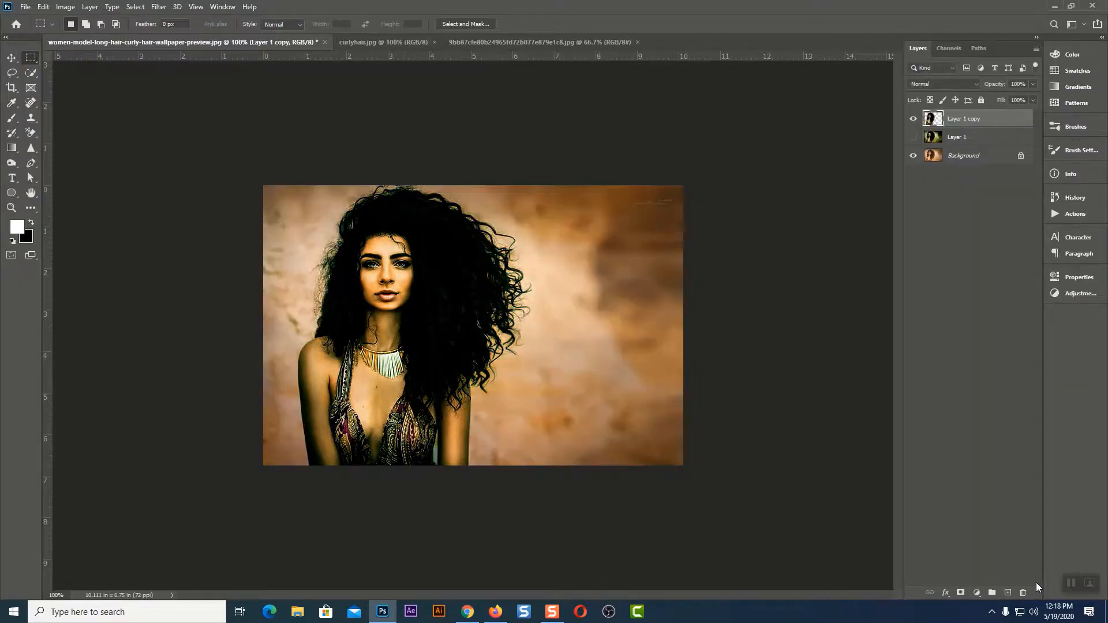
Hide the Background layer, then add a black-filled layer above Layer 1 to check the cutout's hair edges
{"action": "left_click", "coordinate": [914, 155]}
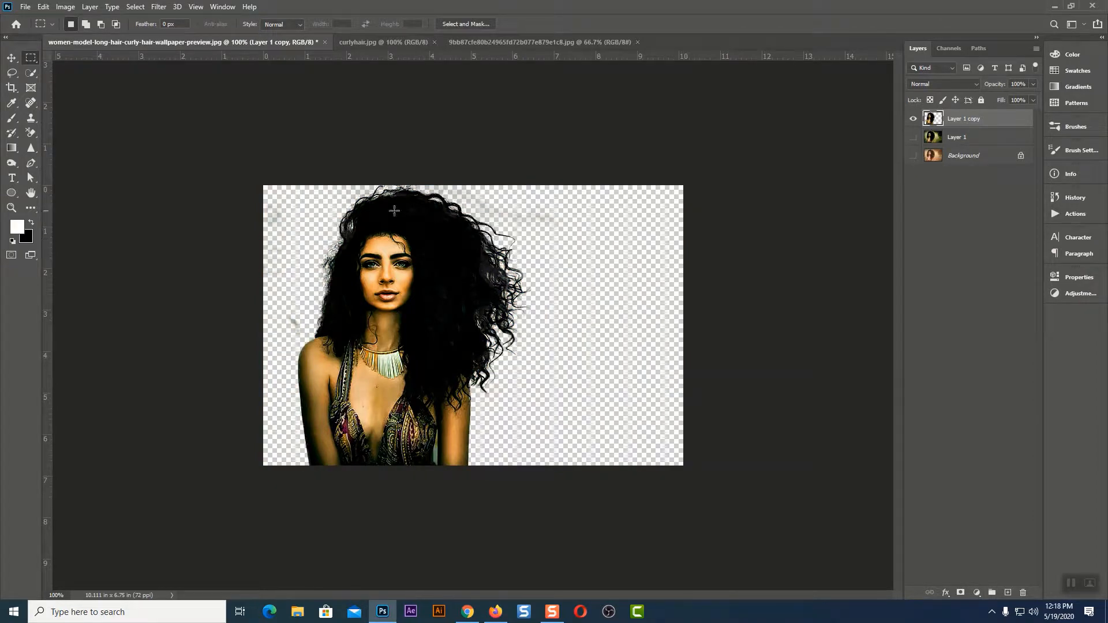
{"action": "left_click", "coordinate": [966, 144]}
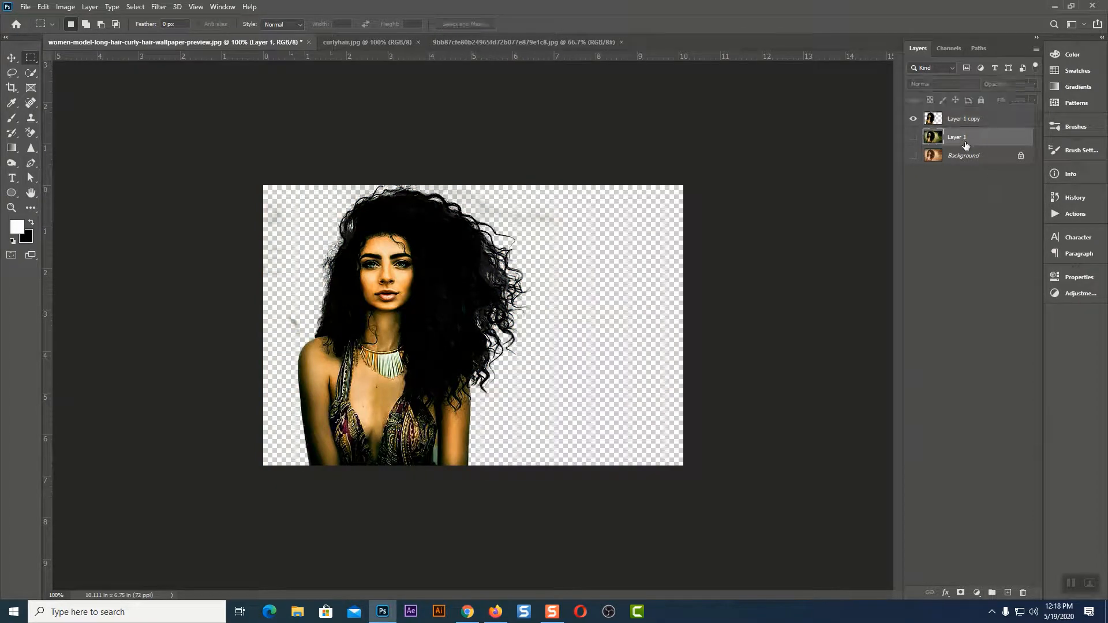
{"action": "left_click", "coordinate": [1007, 592]}
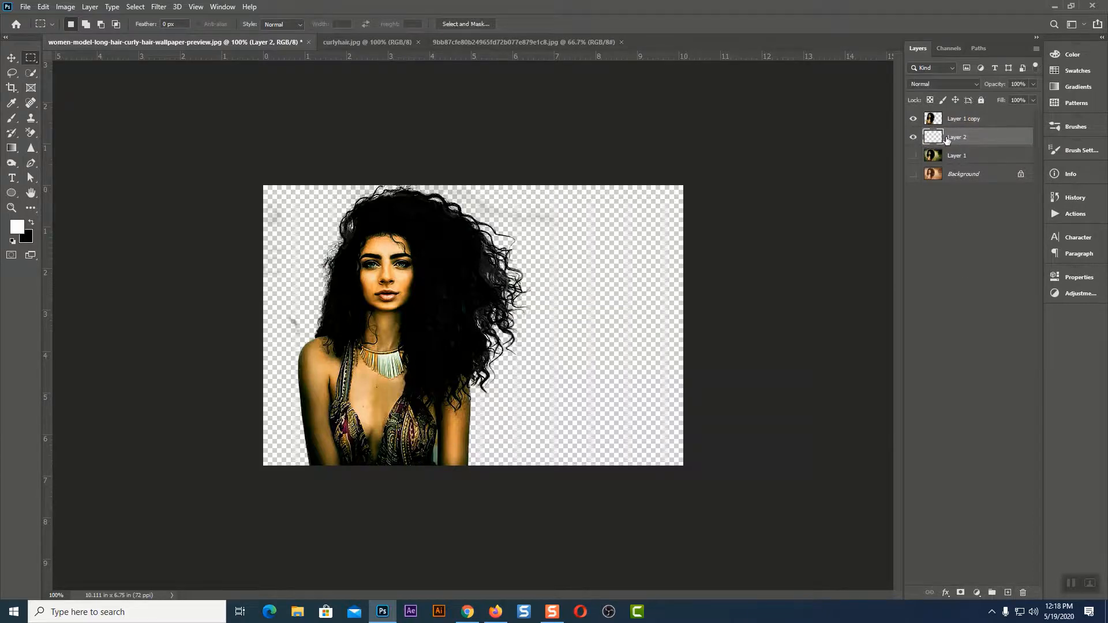
{"action": "key", "text": "ctrl+BackSpace"}
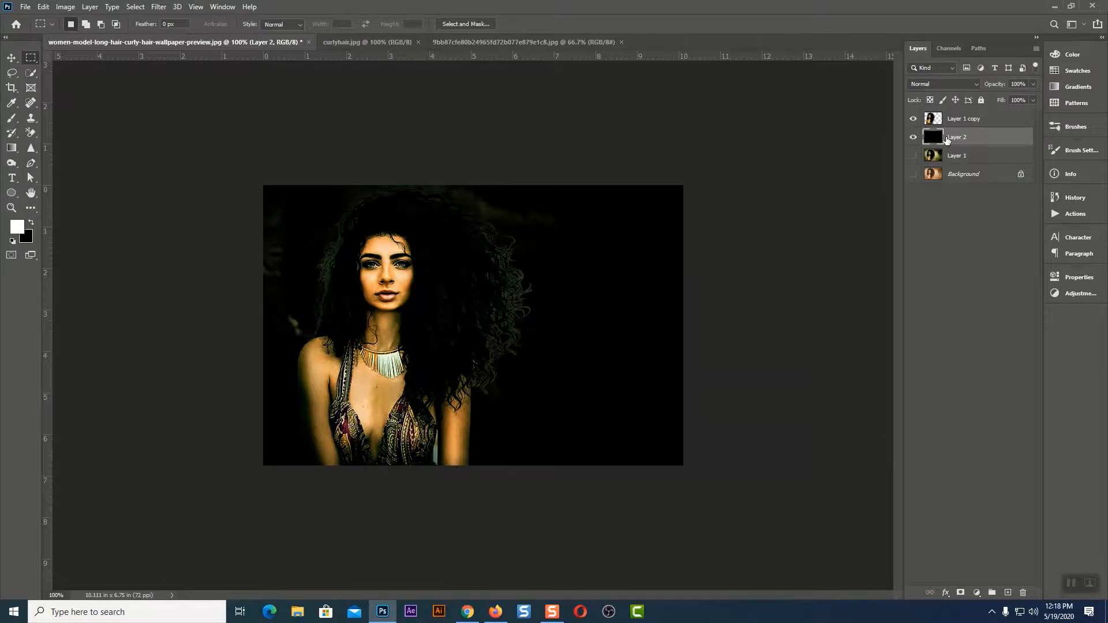
{"action": "key", "text": "ctrl+plus"}
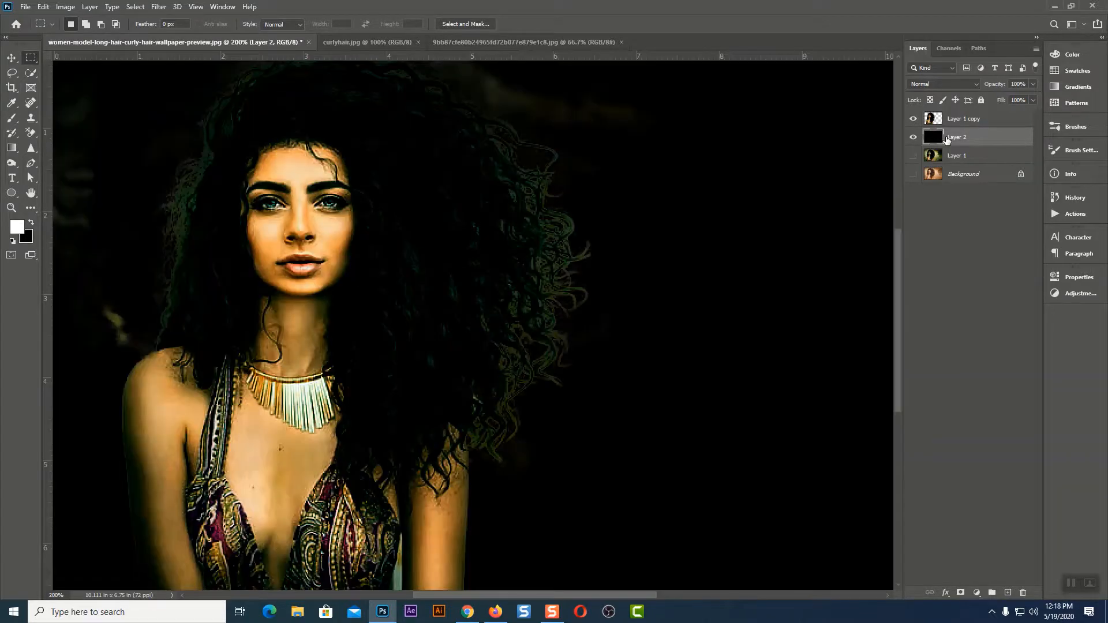
{"action": "key", "text": "ctrl+minus"}
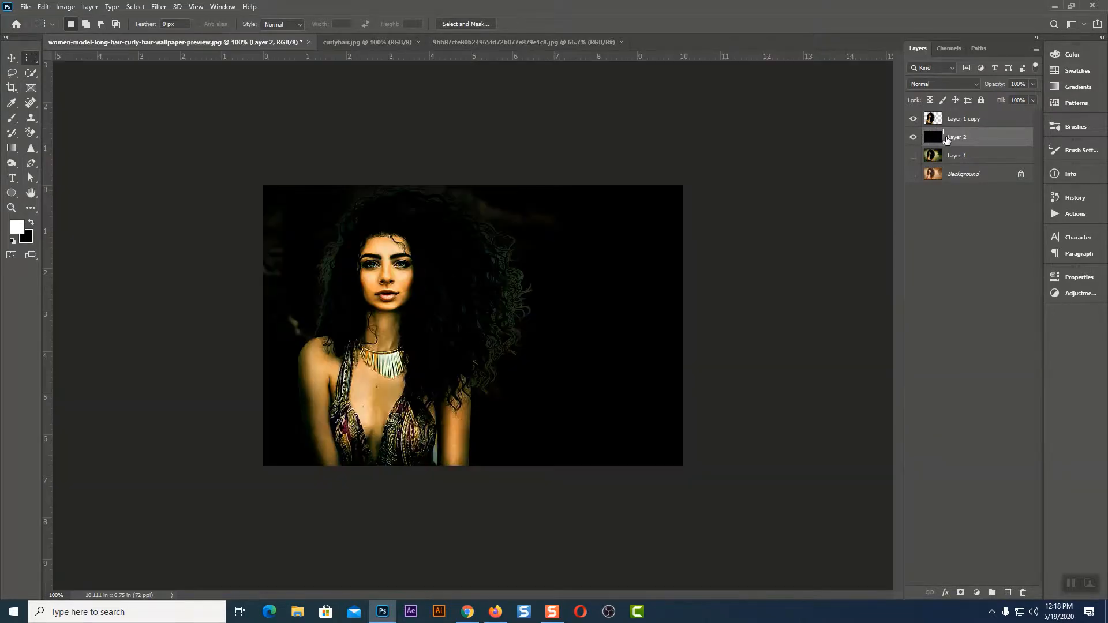
{"action": "key", "text": "ctrl+plus"}
{"action": "key", "text": "ctrl+minus"}
Hide the black Layer 2, make the Background layer active and load the Layer 1 copy cutout as a selection
{"action": "left_click", "coordinate": [913, 136]}
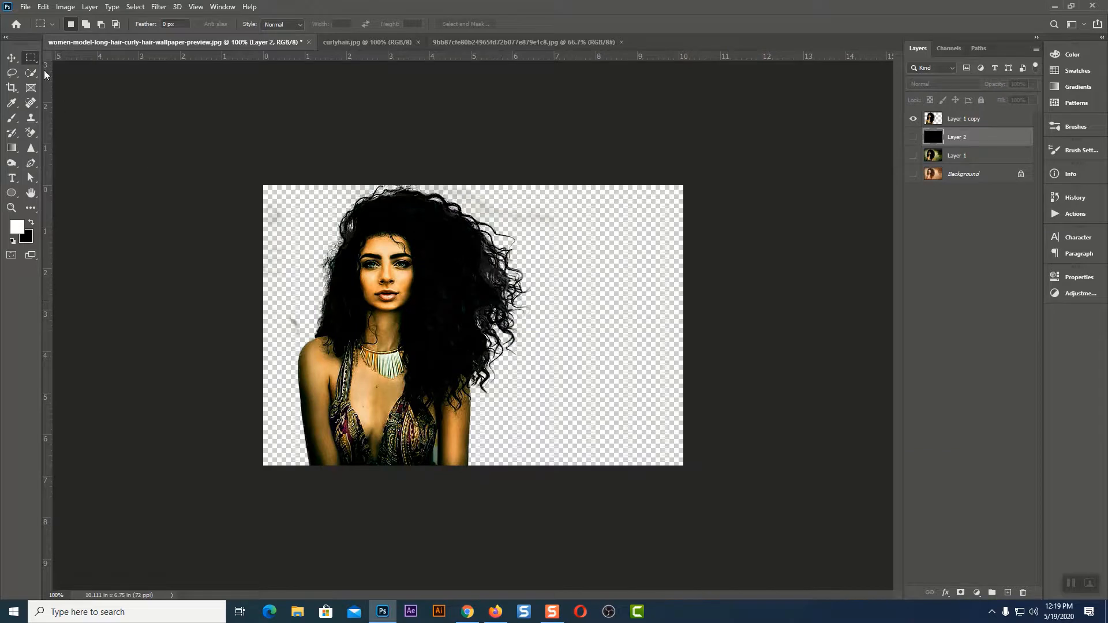
{"action": "left_click", "coordinate": [11, 58]}
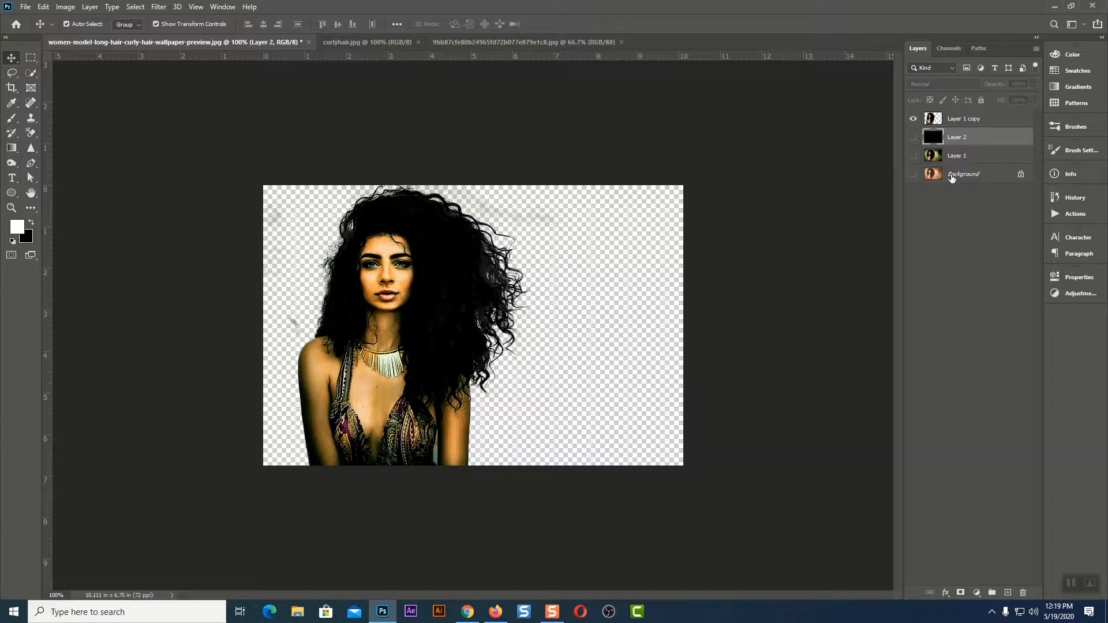
{"action": "left_click", "coordinate": [913, 174]}
{"action": "left_click", "coordinate": [914, 175]}
{"action": "left_click", "coordinate": [978, 174]}
{"action": "left_click", "coordinate": [933, 119], "text": "ctrl"}
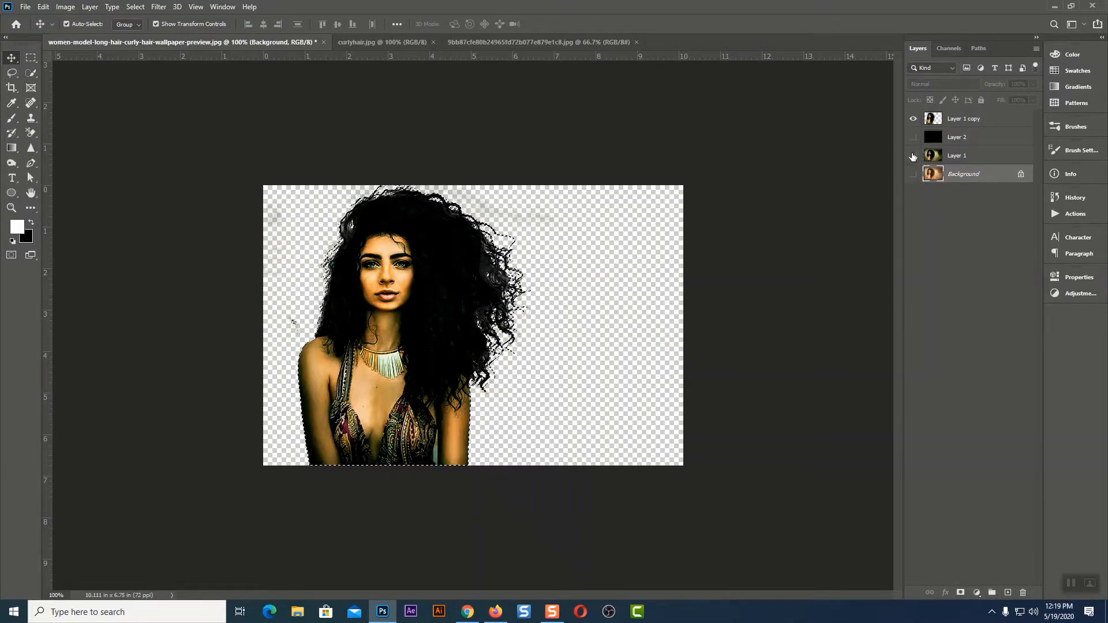
Copy the selected model from the original Background to a new layer and place the visible black Layer 2 beneath it
{"action": "left_click", "coordinate": [913, 119]}
{"action": "left_click", "coordinate": [913, 174]}
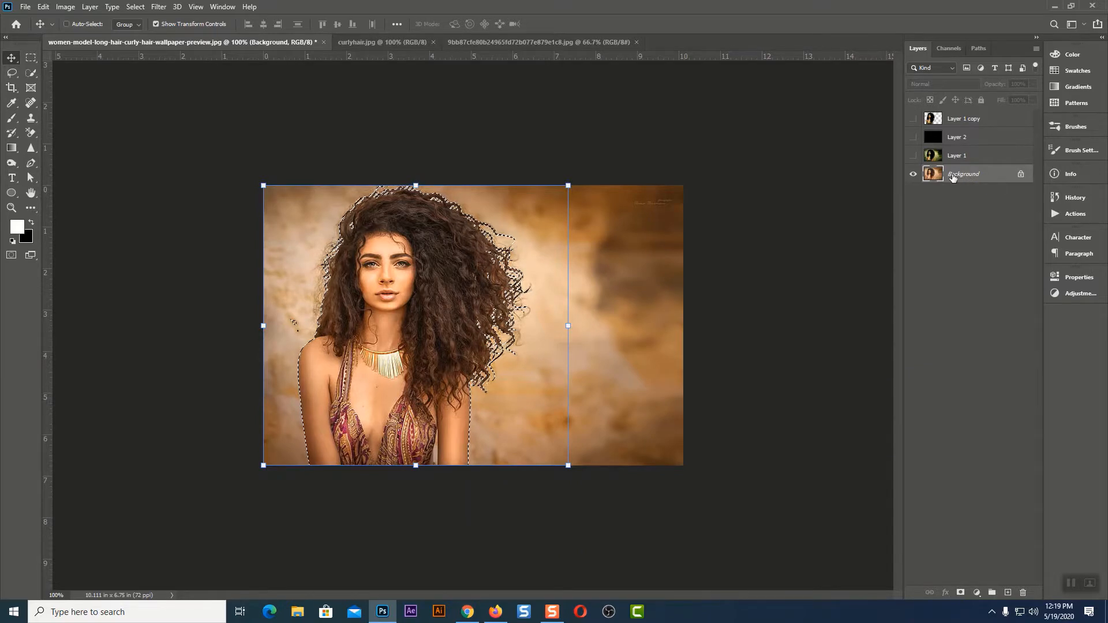
{"action": "key", "text": "ctrl+j"}
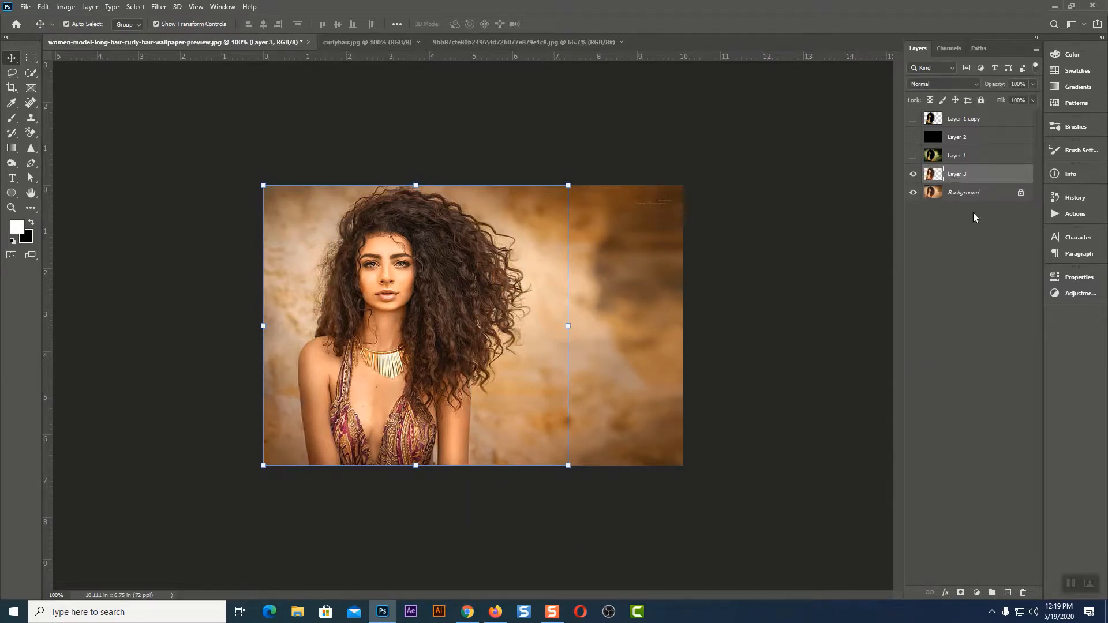
{"action": "left_click_drag", "start_coordinate": [952, 137], "coordinate": [949, 179]}
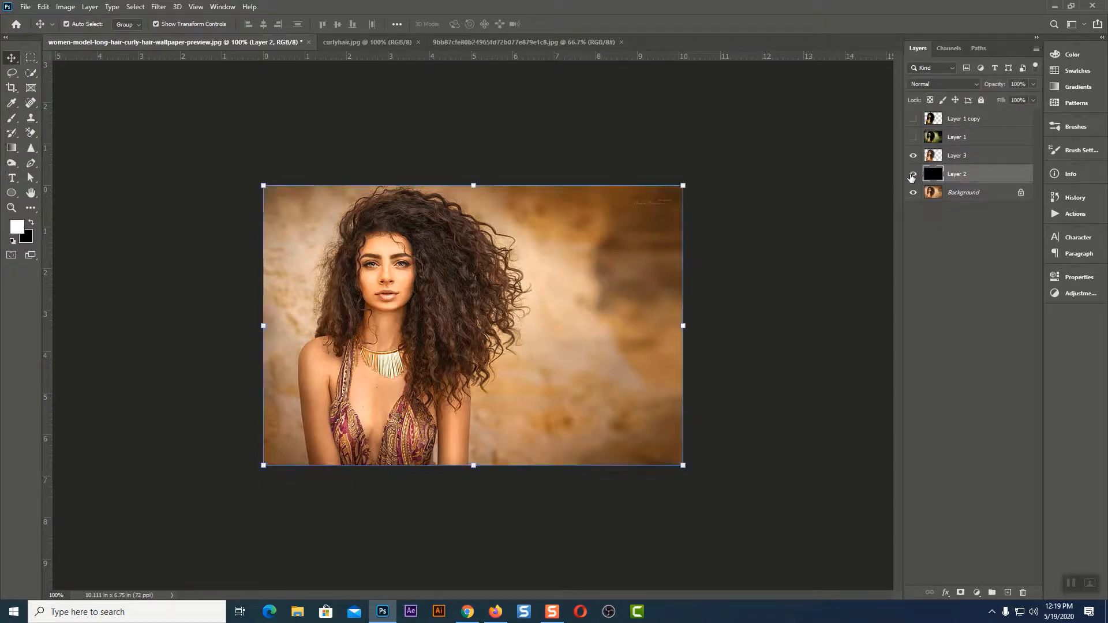
{"action": "left_click", "coordinate": [913, 174]}
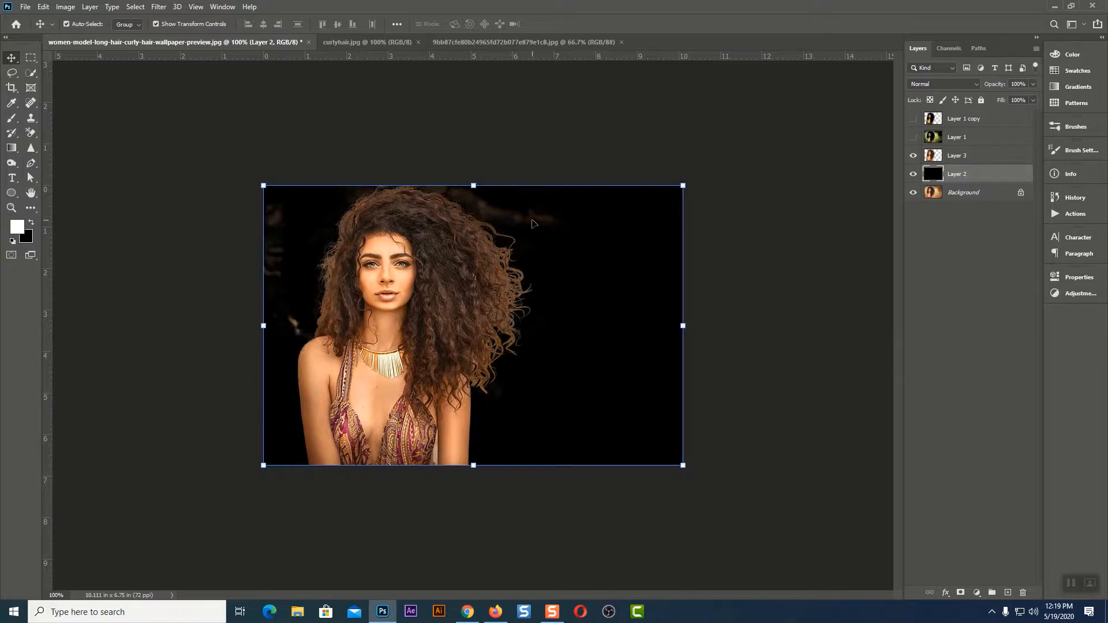
Load Layer 3's outline as a selection, invert it to delete the background residue around the model, and deselect
{"action": "left_click", "coordinate": [927, 154]}
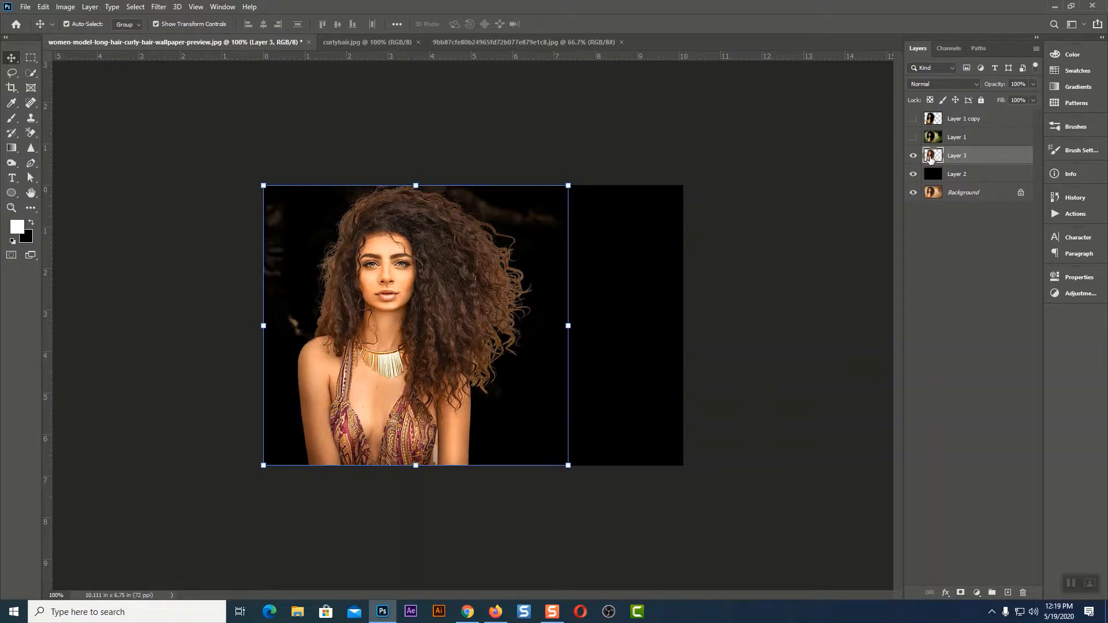
{"action": "left_click", "coordinate": [934, 161], "text": "ctrl"}
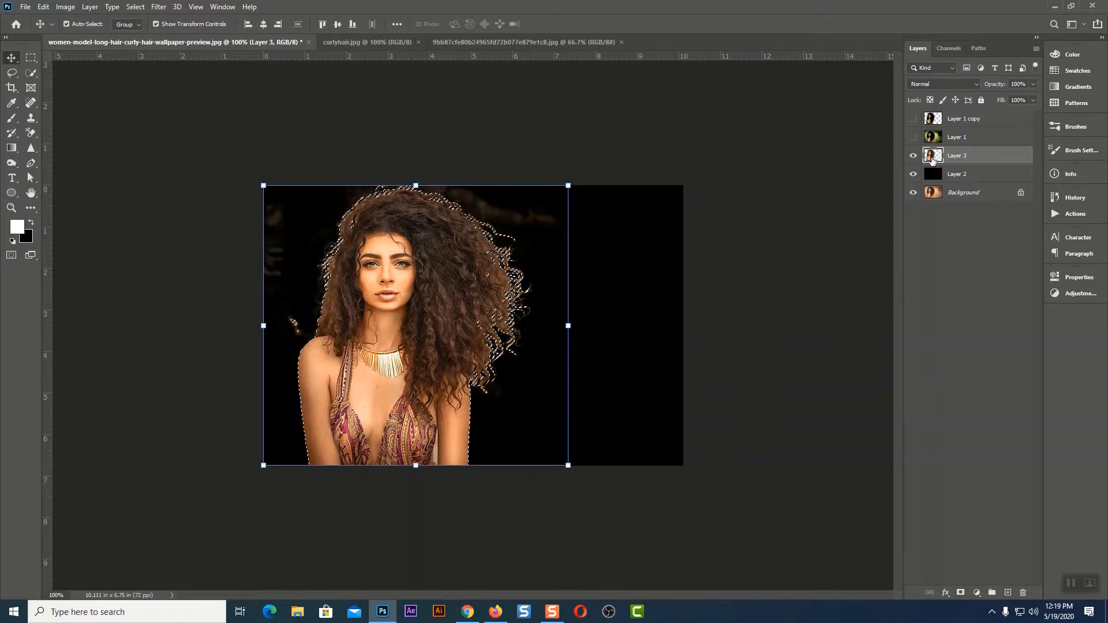
{"action": "left_click", "coordinate": [135, 7]}
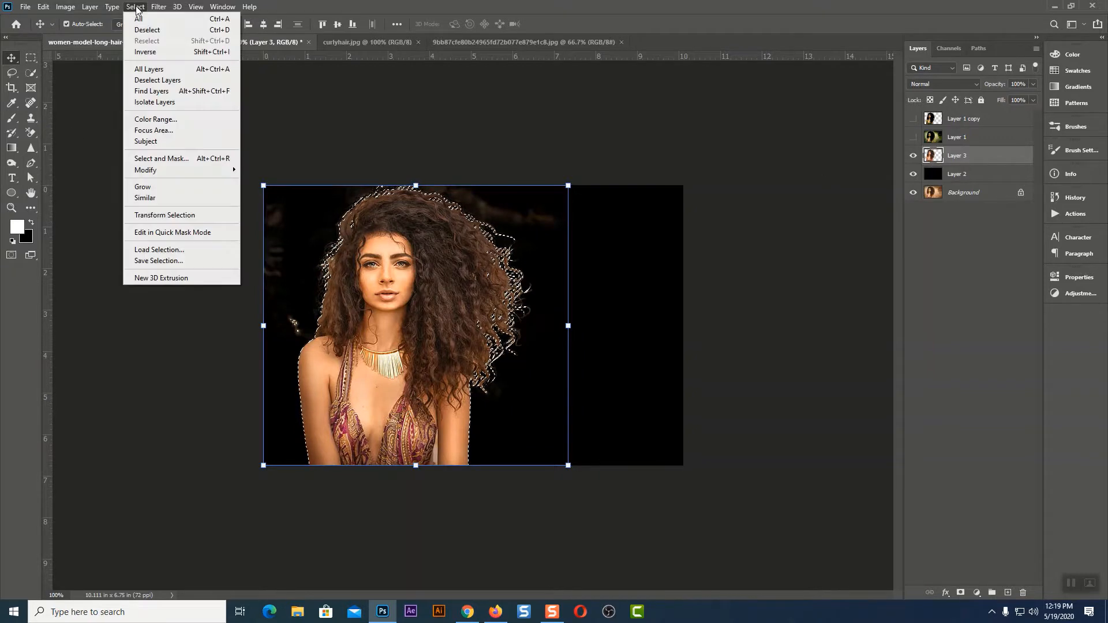
{"action": "left_click", "coordinate": [145, 51]}
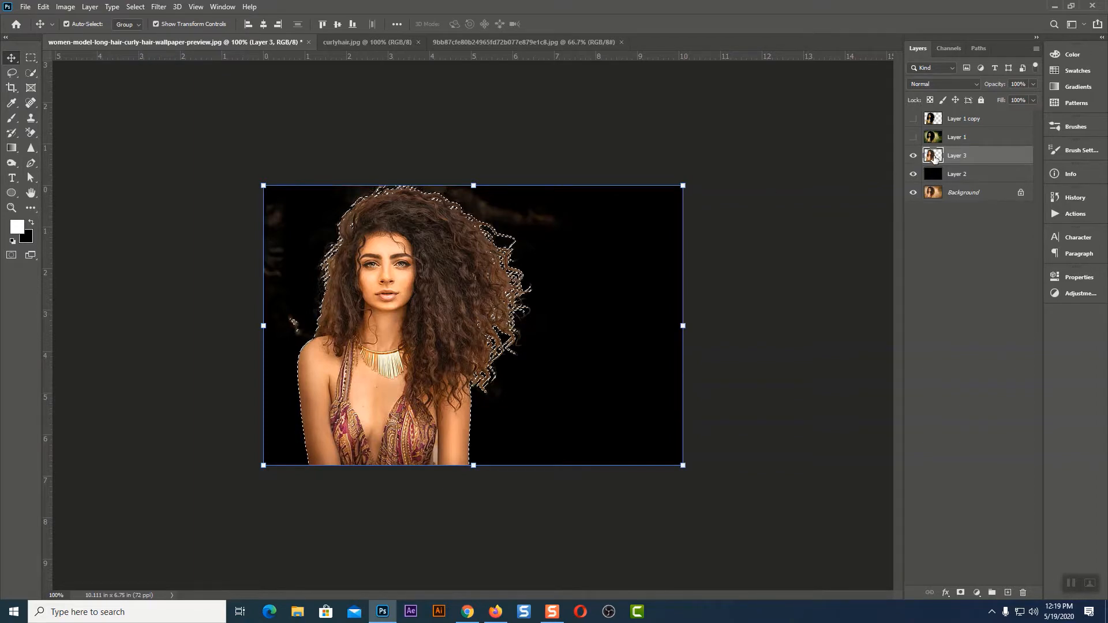
{"action": "key", "text": "Delete"}
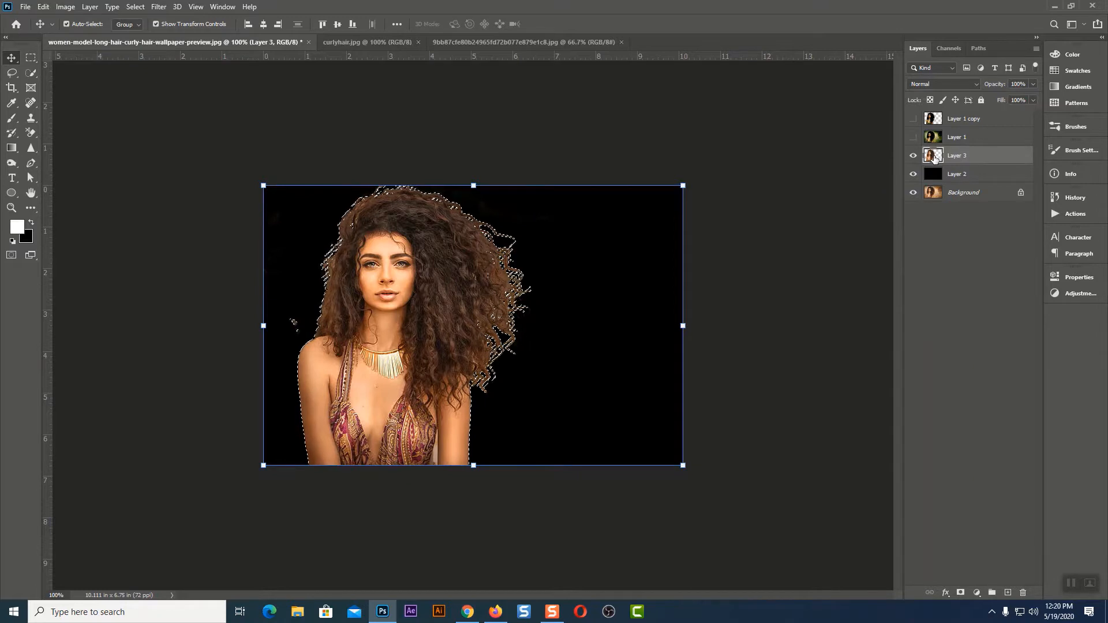
{"action": "left_click", "coordinate": [142, 7]}
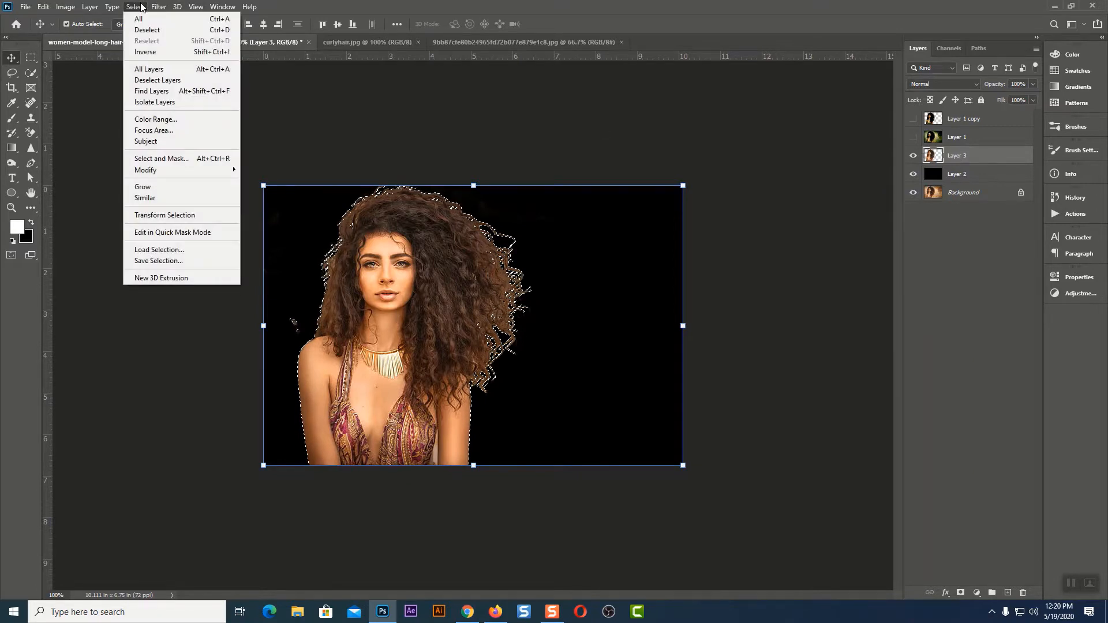
{"action": "left_click", "coordinate": [146, 51]}
{"action": "key", "text": "Delete"}
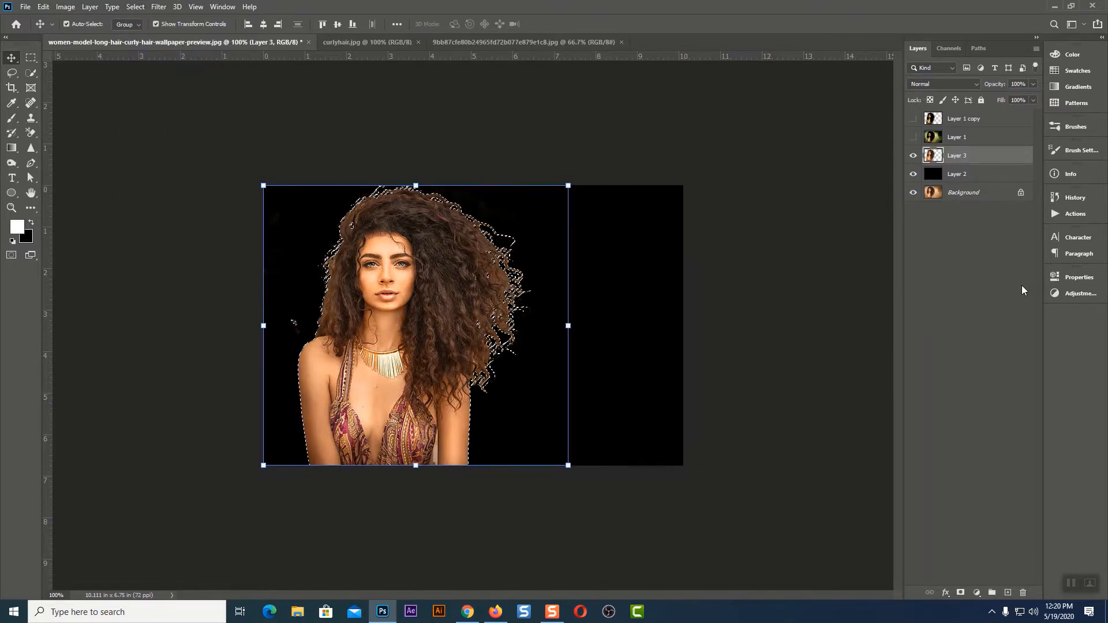
{"action": "key", "text": "ctrl+d"}
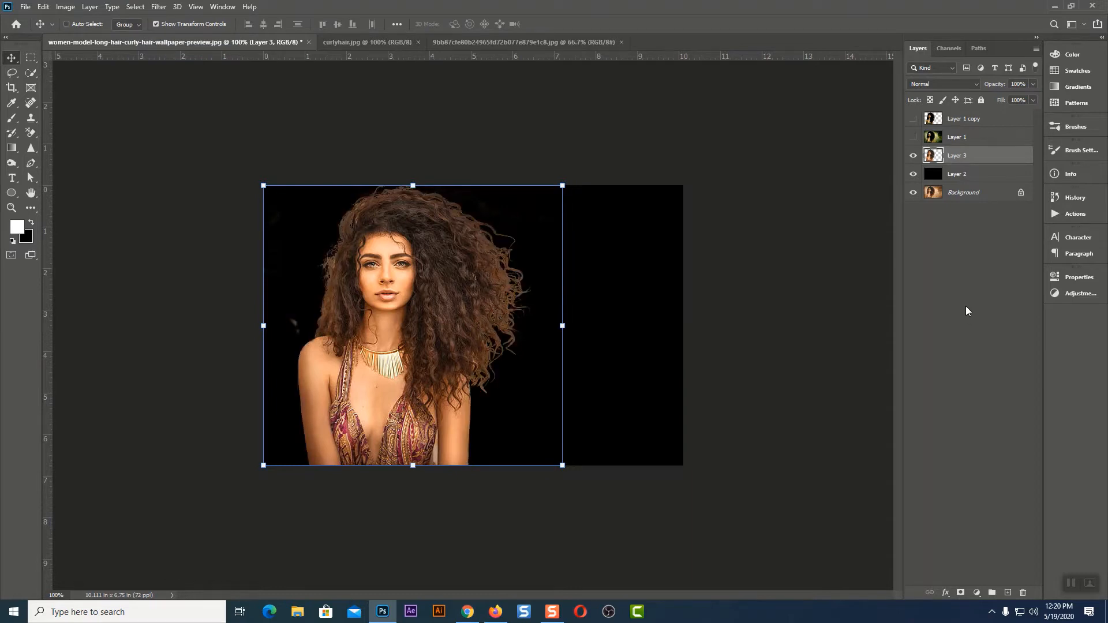
Erase the stray background specks around the model on Layer 3 with the Eraser tool
{"action": "left_click", "coordinate": [926, 300]}
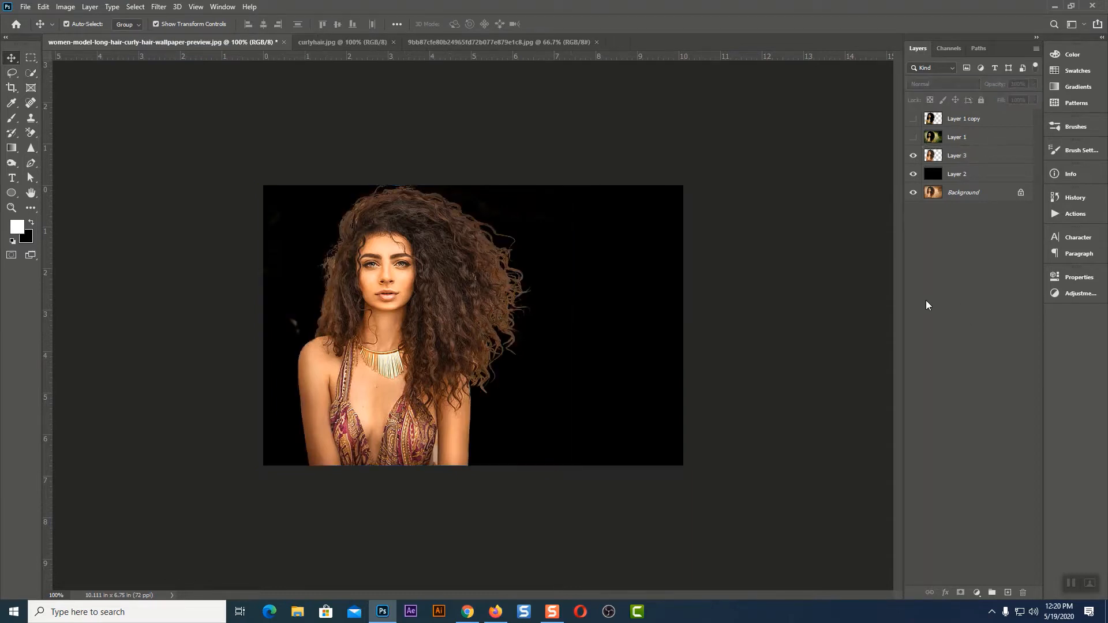
{"action": "left_click", "coordinate": [952, 157]}
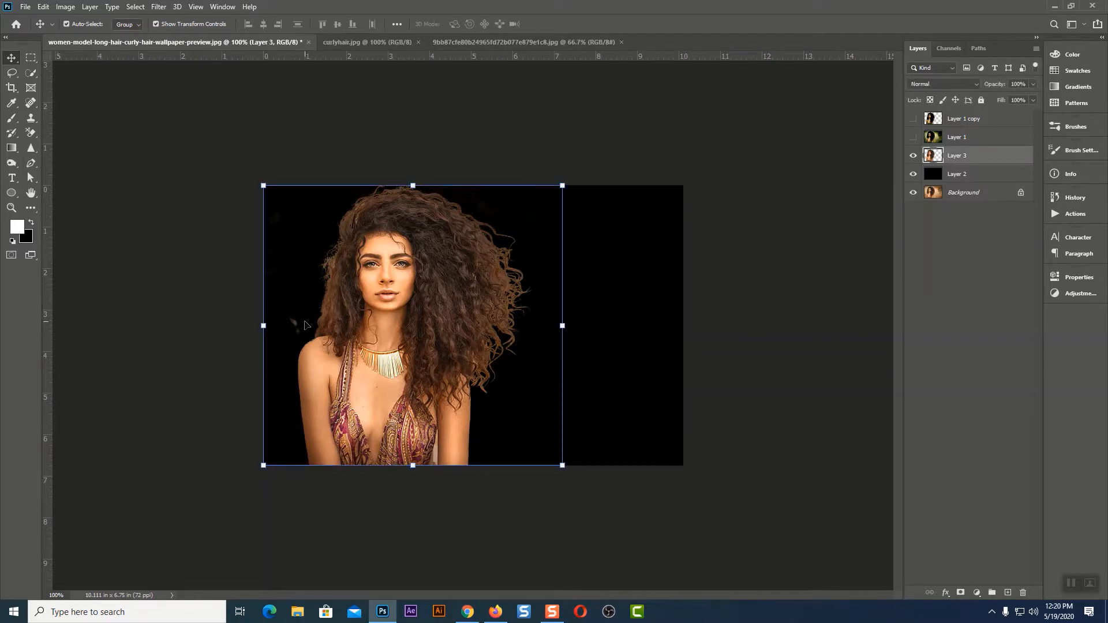
{"action": "right_click", "coordinate": [32, 135]}
{"action": "left_click", "coordinate": [65, 135]}
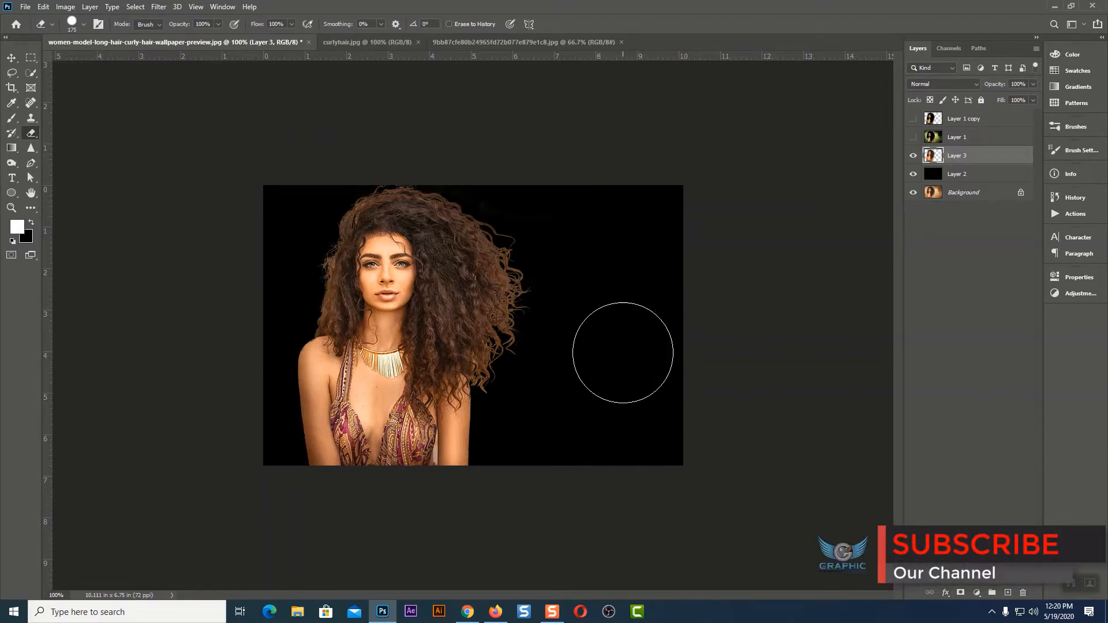
{"action": "left_click_drag", "start_coordinate": [931, 155], "coordinate": [930, 162]}
{"action": "left_click", "coordinate": [930, 158], "text": "ctrl"}
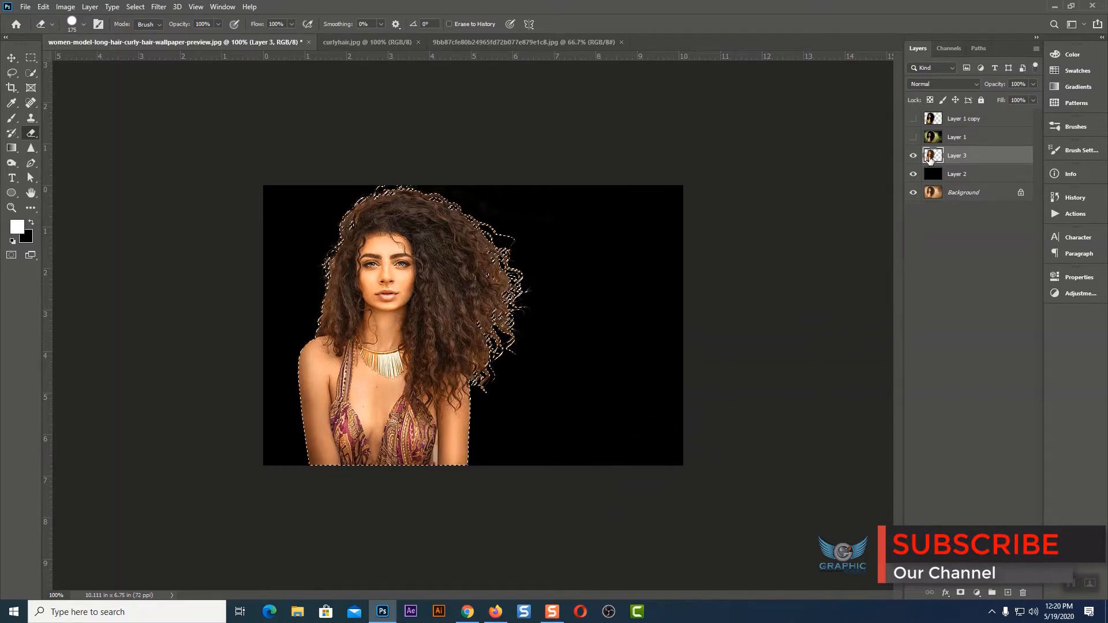
{"action": "left_click", "coordinate": [132, 7]}
{"action": "left_click", "coordinate": [145, 49]}
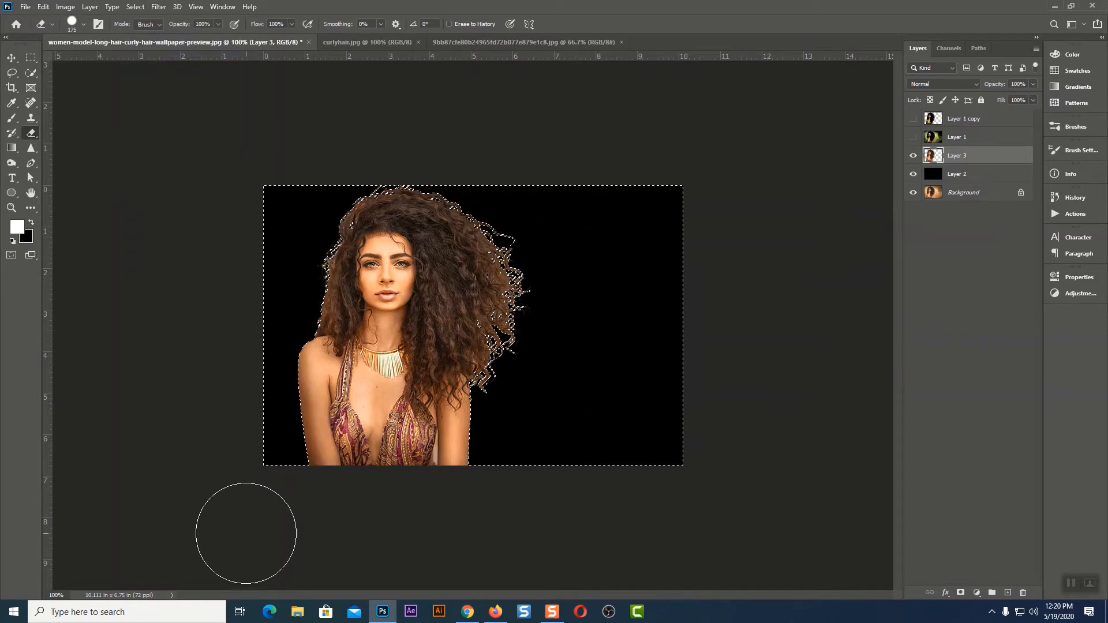
{"action": "left_click", "coordinate": [137, 7]}
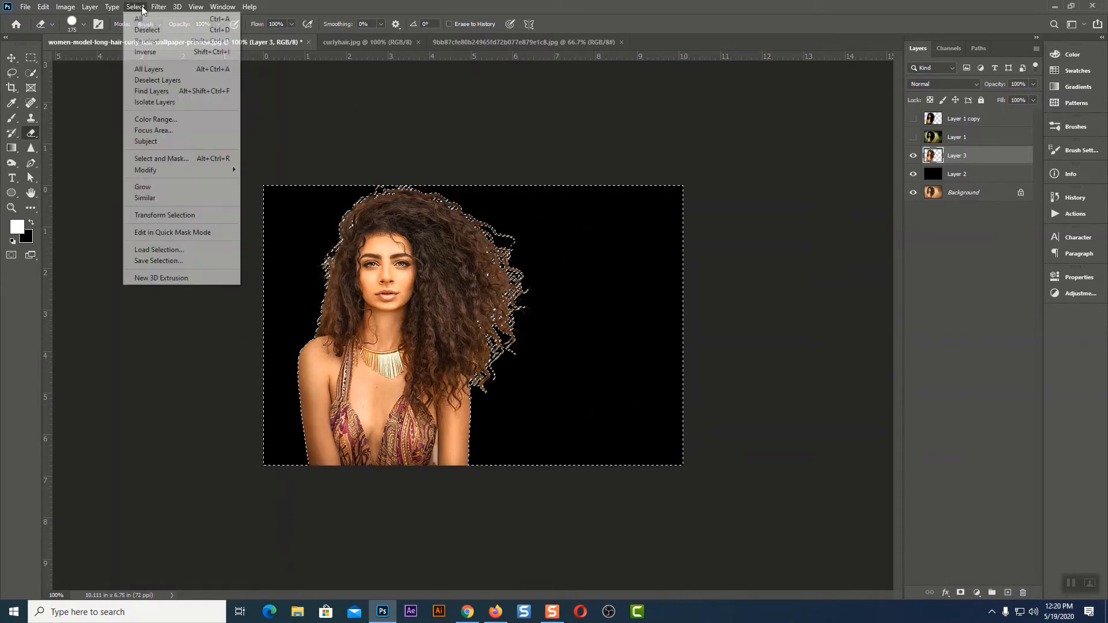
{"action": "left_click", "coordinate": [145, 52]}
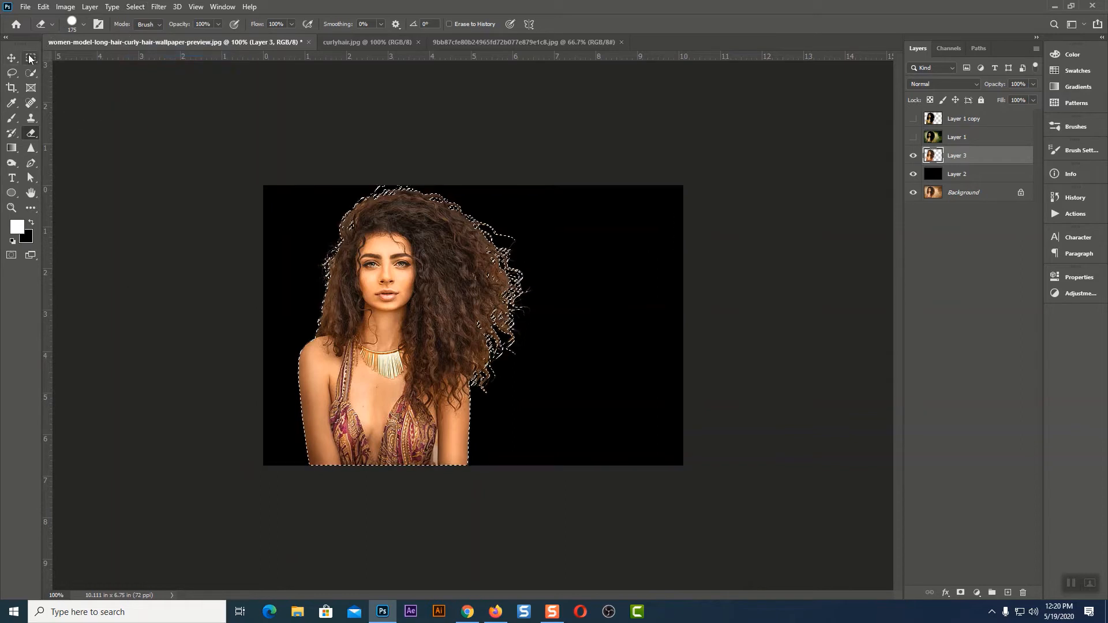
{"action": "key", "text": "ctrl+d"}
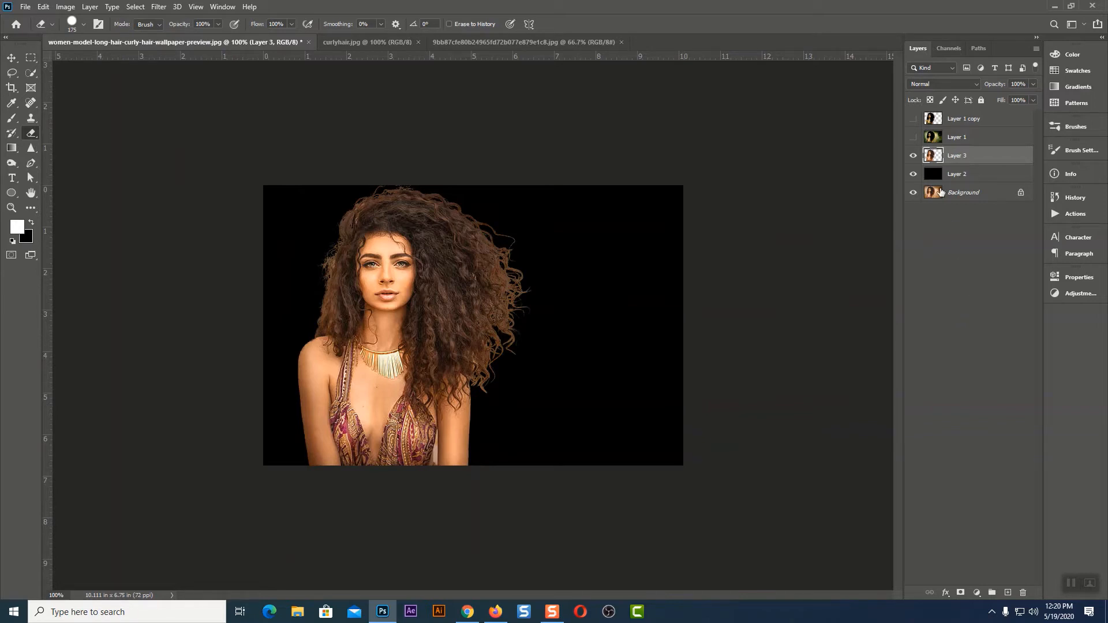
Fill Layer 2 behind the model with the white foreground color
{"action": "left_click", "coordinate": [940, 174]}
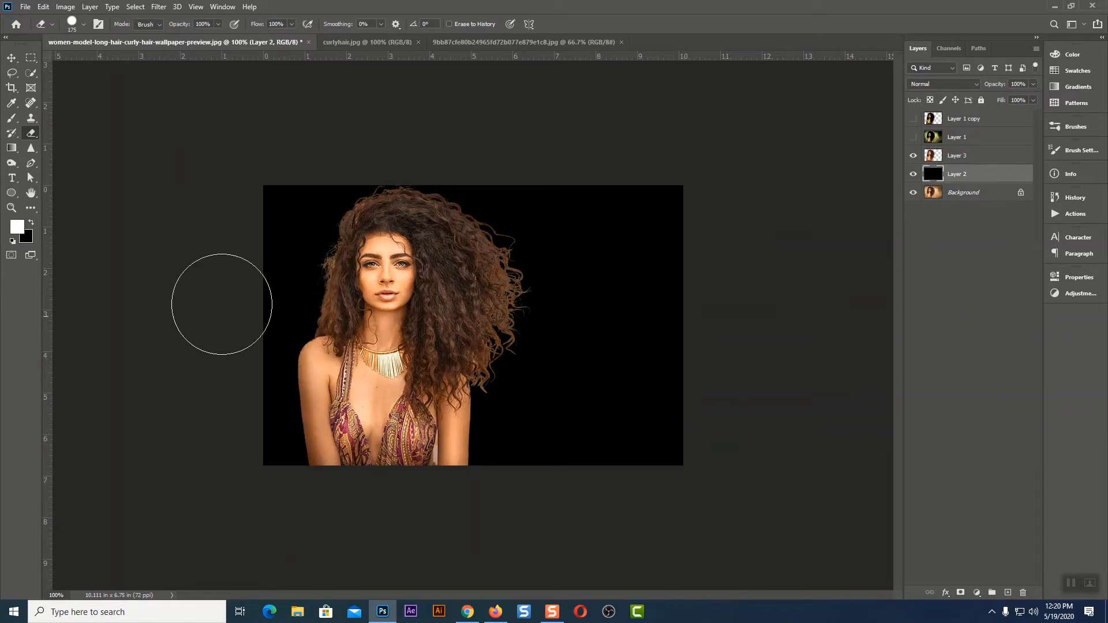
{"action": "left_click", "coordinate": [18, 226]}
{"action": "left_click", "coordinate": [971, 235]}
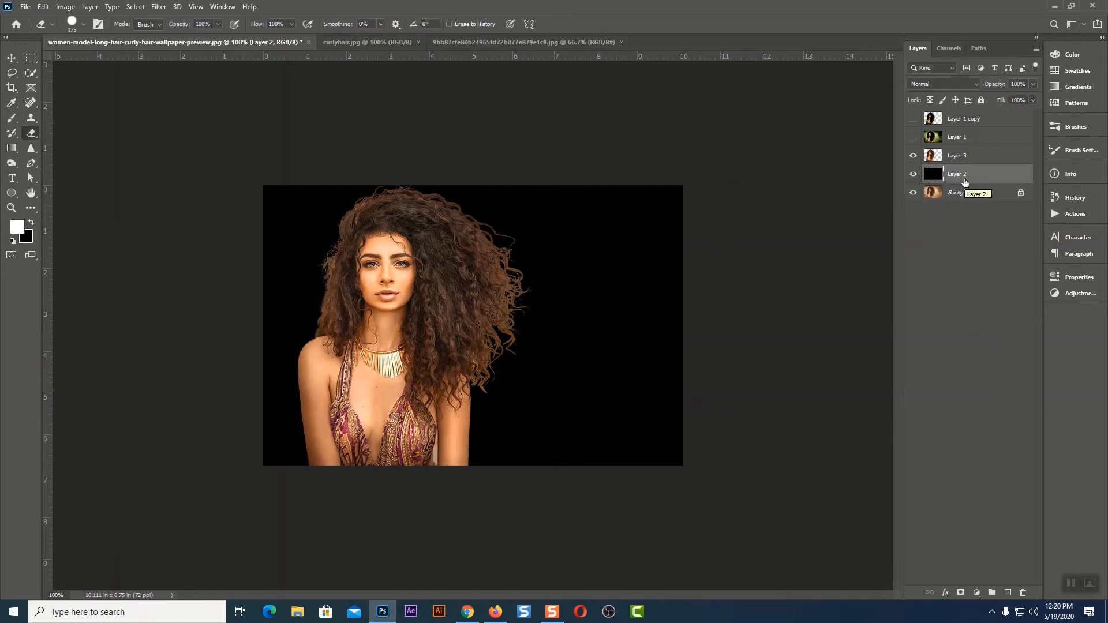
{"action": "key", "text": "alt+BackSpace"}
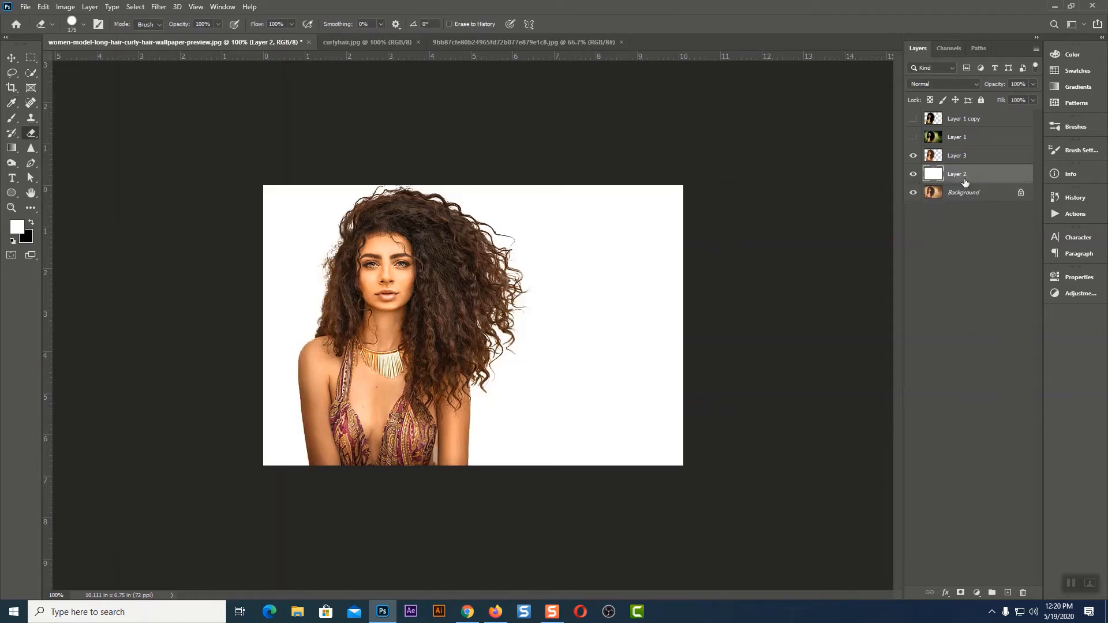